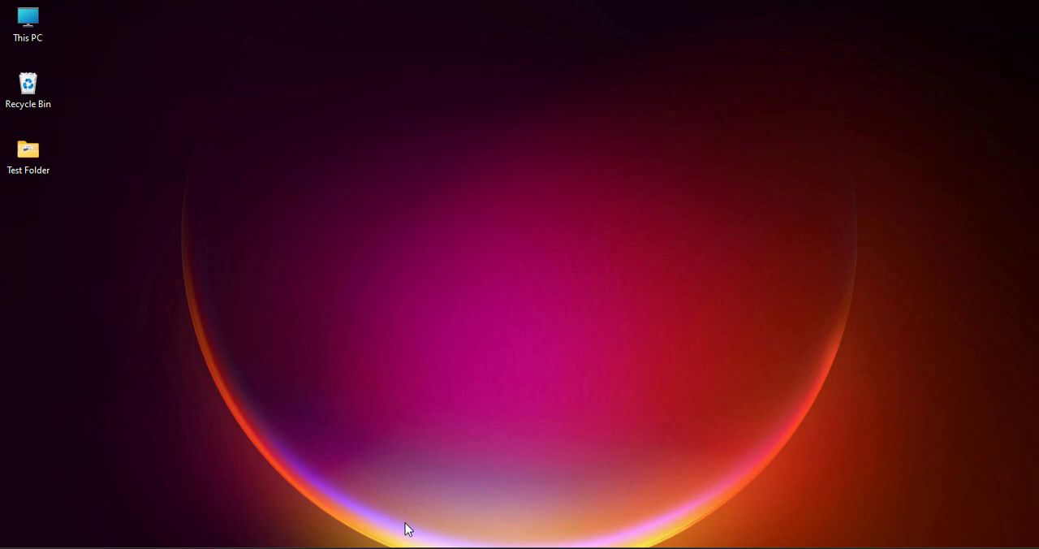
Open the Prepare Lab page in OneNote, and run msinfo32 from a Command Prompt window
click(396, 544)
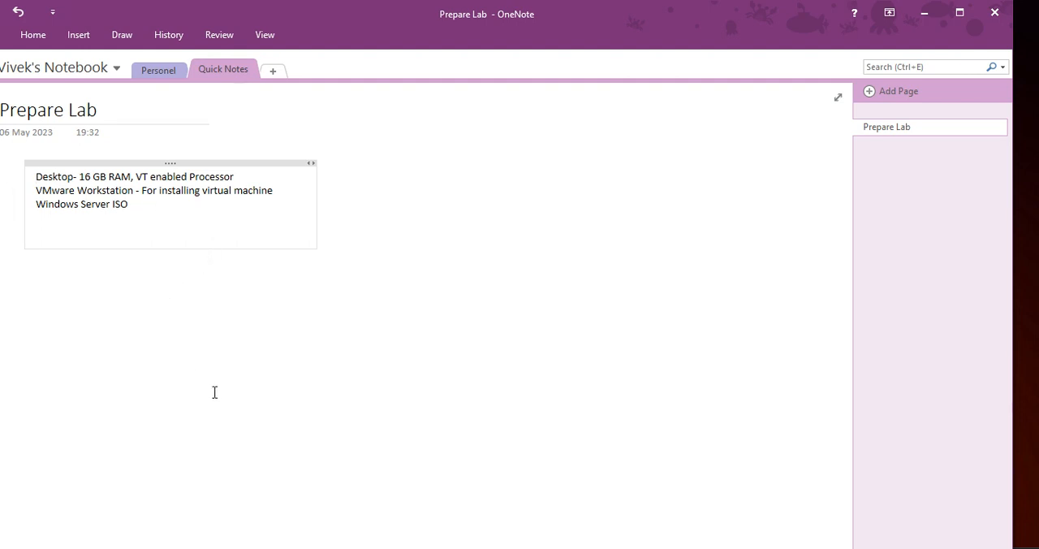
key(super)
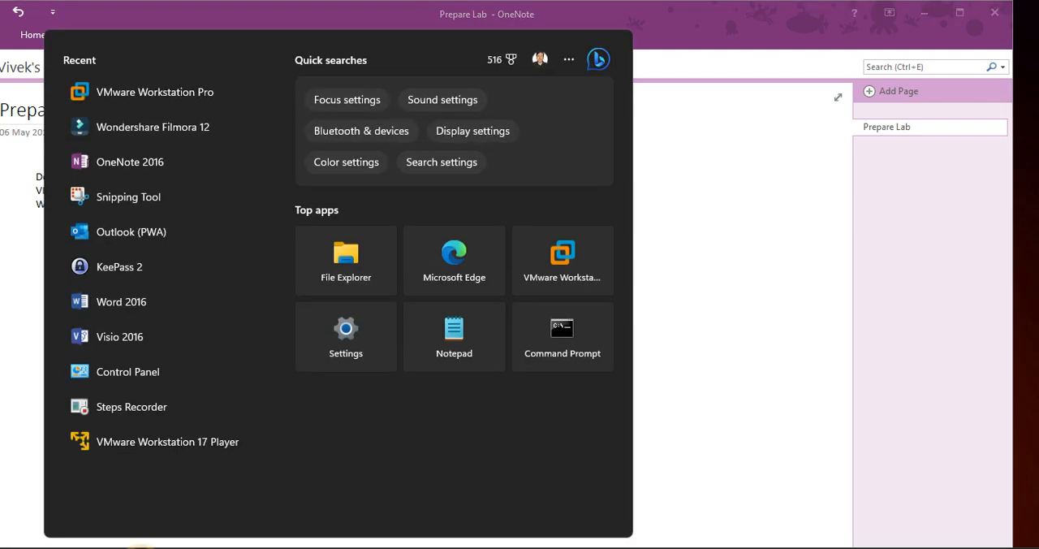
text(cmd)
key(BackSpace)
key(BackSpace)
key(BackSpace)
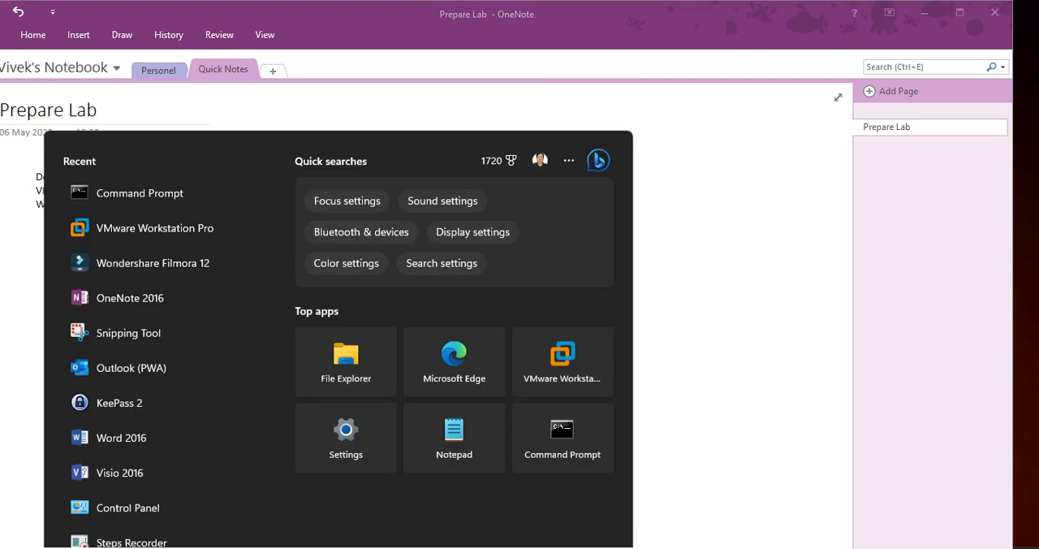
key(Escape)
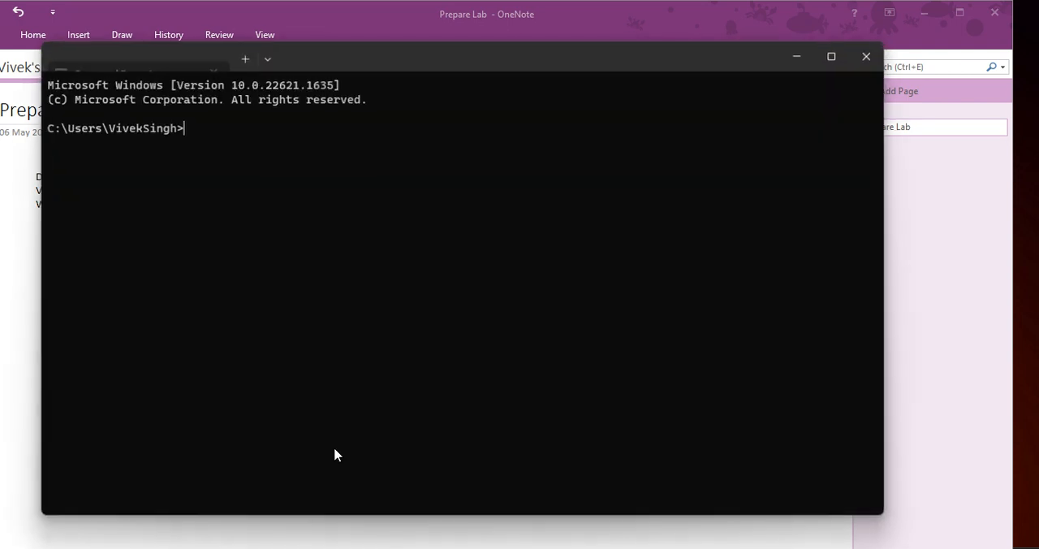
text(ms)
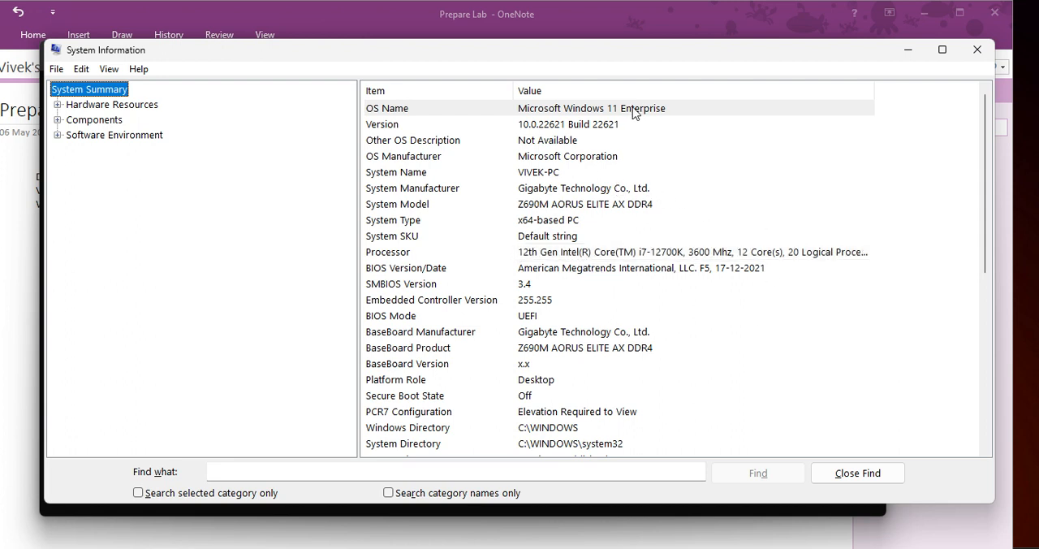
Review the processor and installed memory in the system summary, closing System Information and minimizing Command Prompt when done
scroll(630, 208, down, 3)
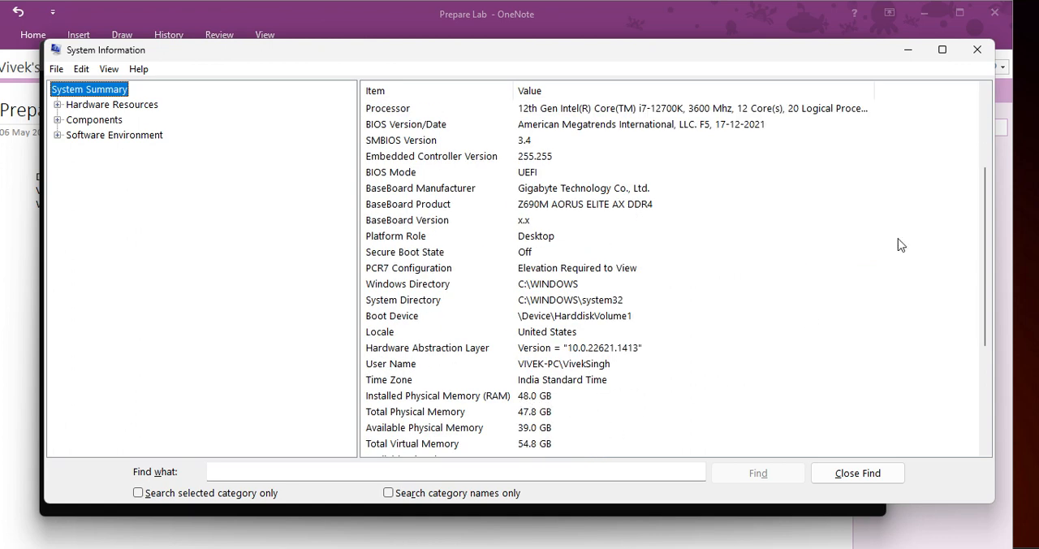
click(971, 50)
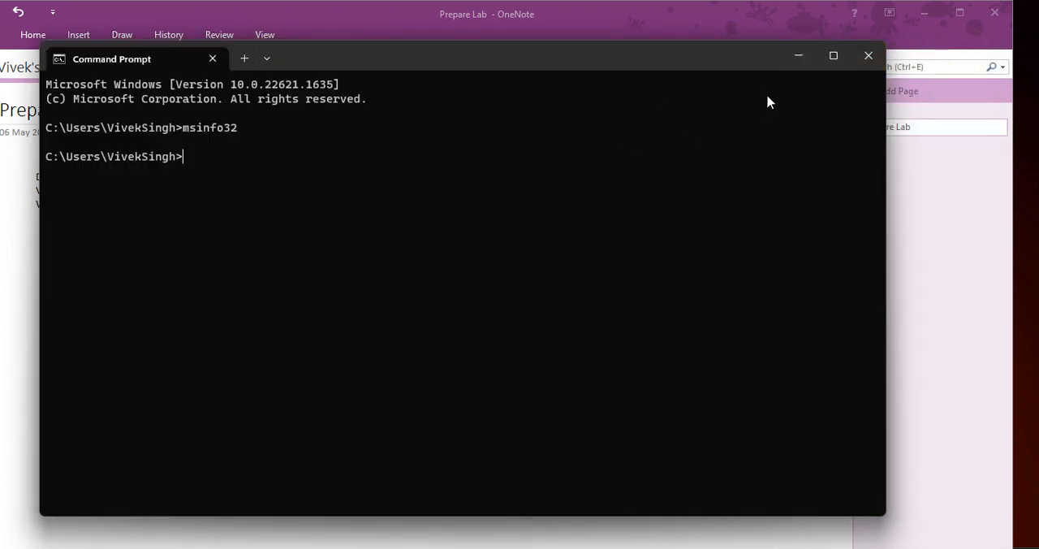
click(796, 62)
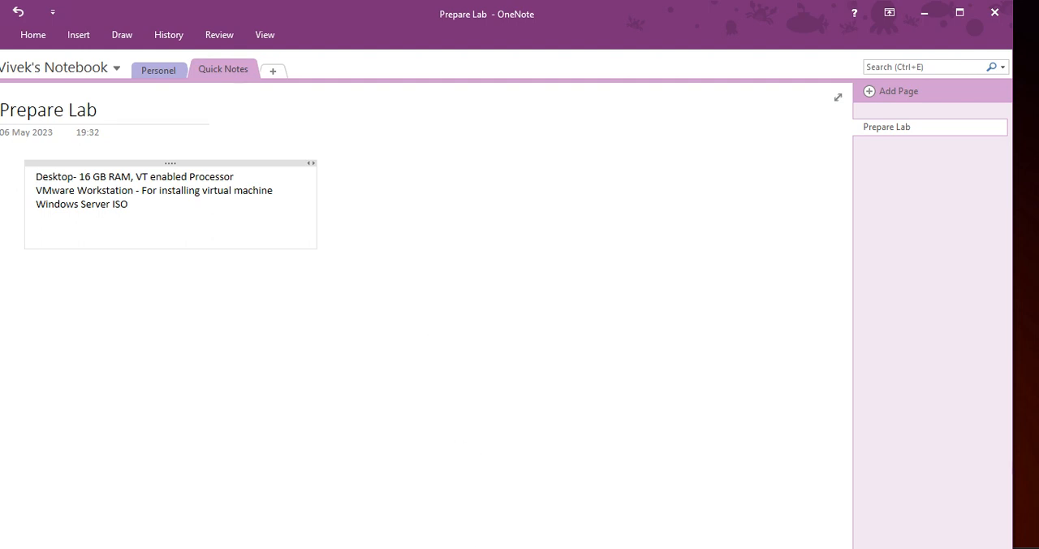
Switch to the Home page of VMware Workstation and start creating a new virtual machine
mouse_move(57, 548)
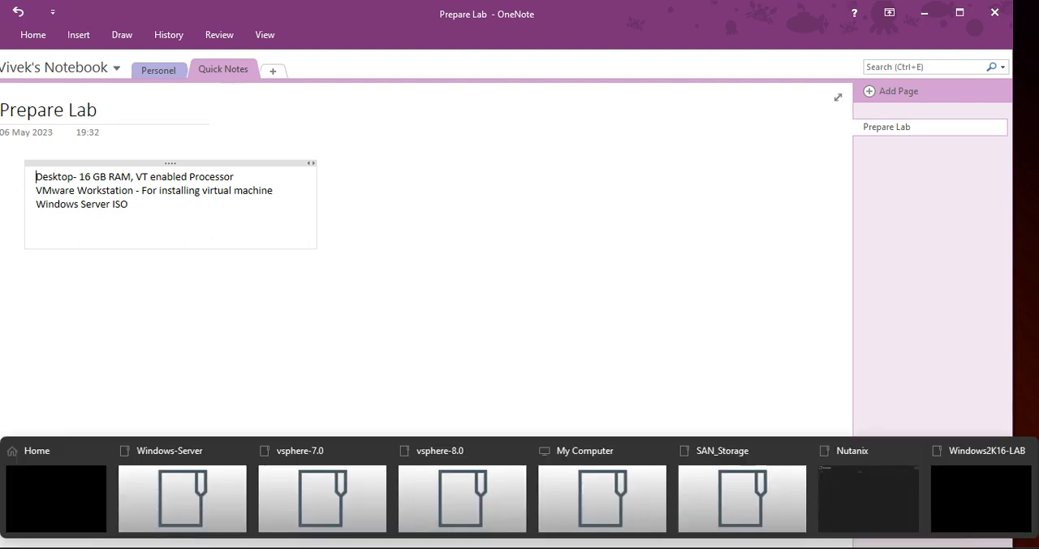
click(54, 496)
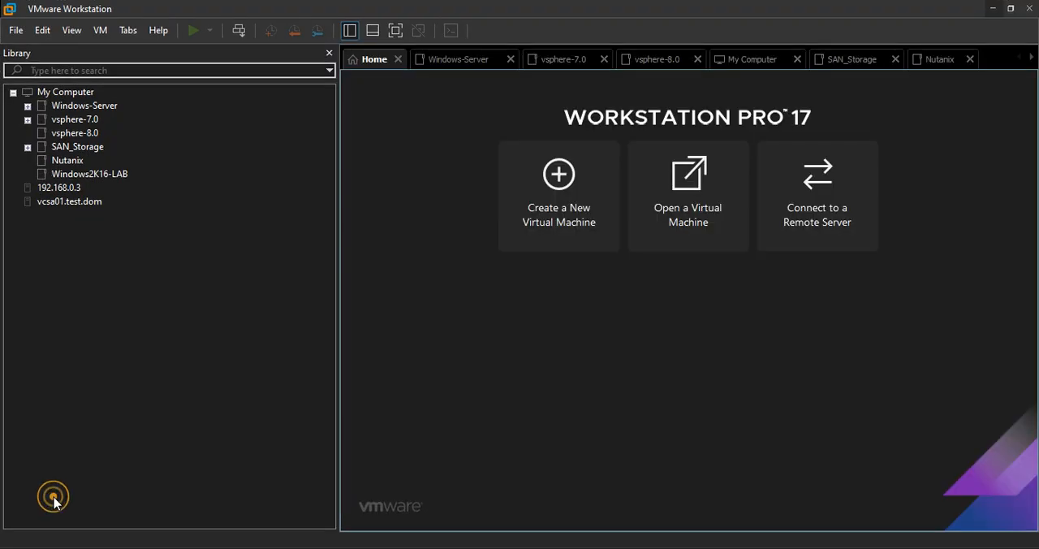
right_click(61, 244)
click(160, 248)
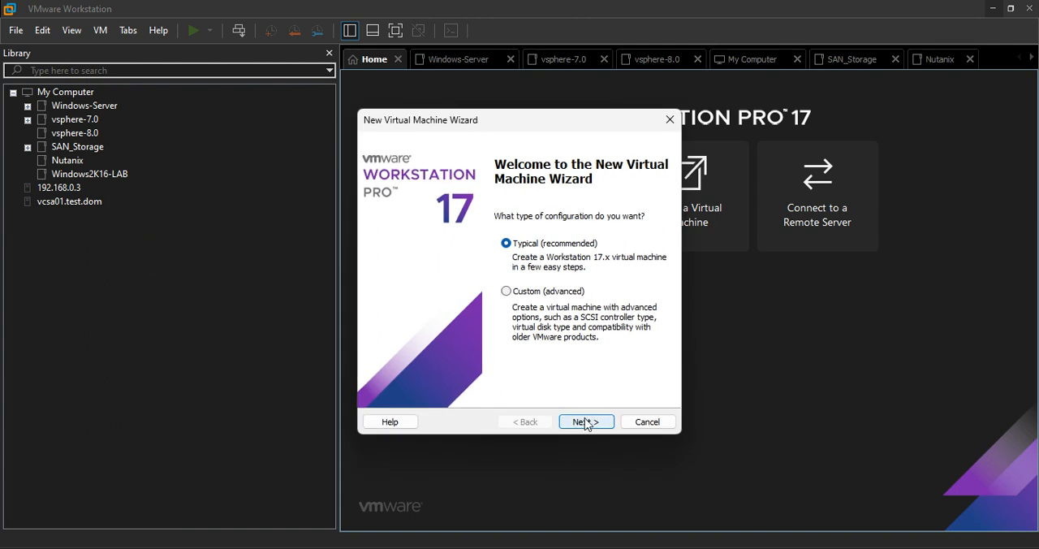
Choose the Typical configuration with the operating system installed later, and Microsoft Windows with version Windows Server 2016 as guest
click(585, 422)
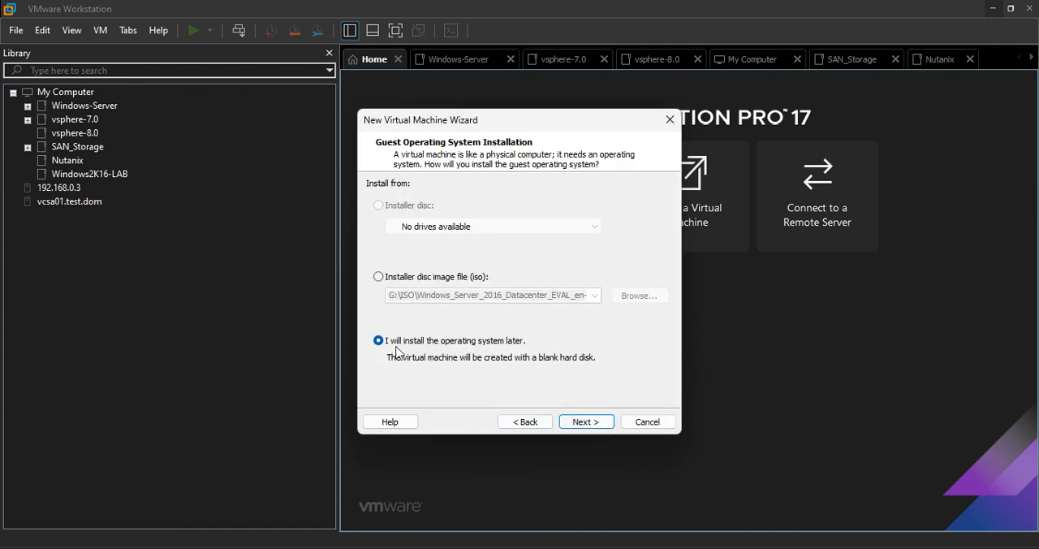
click(591, 423)
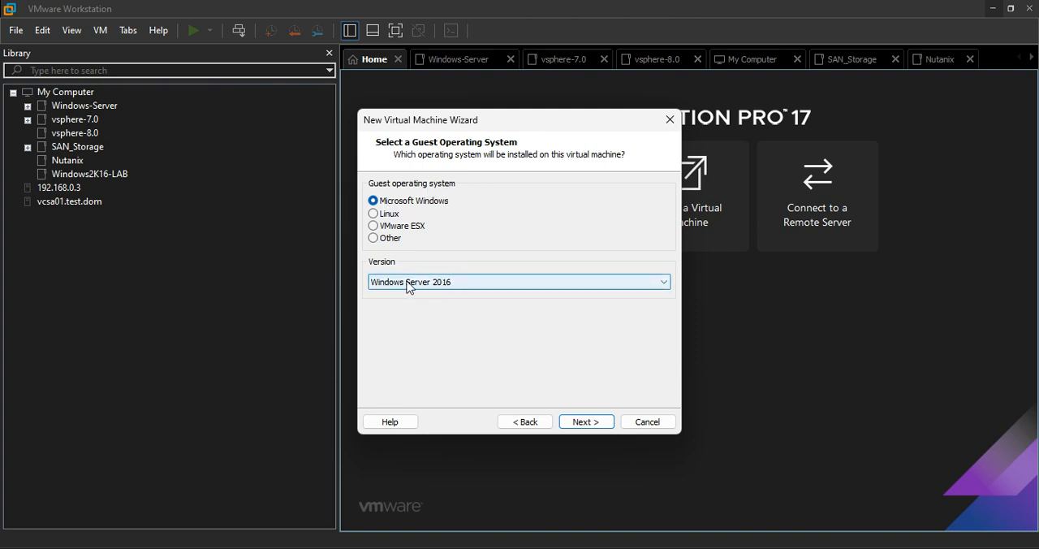
click(586, 421)
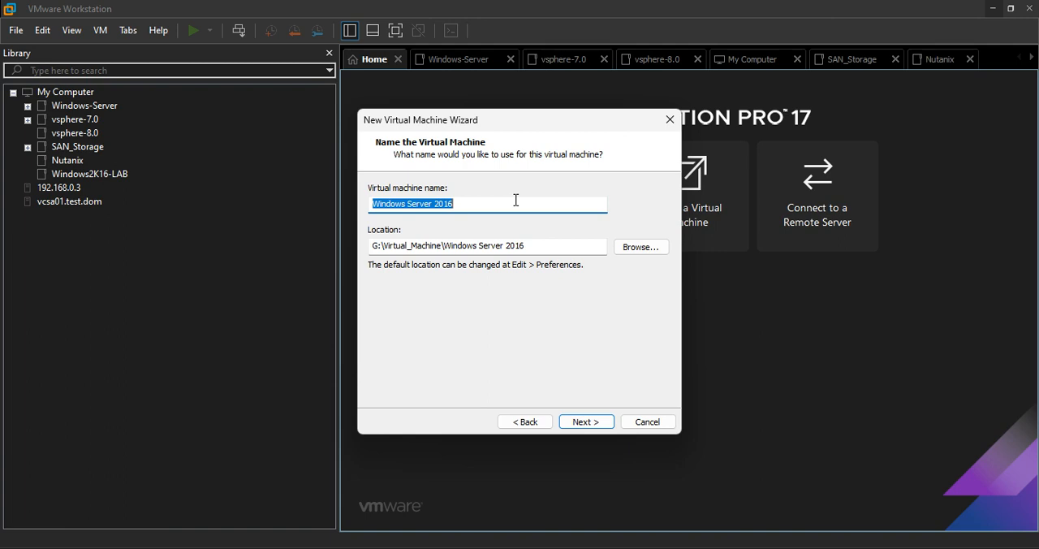
Name the virtual machine VM-DC01, check its storage location, and accept G:\Virtual_Machine\VM-DC01
text(VM-DC01)
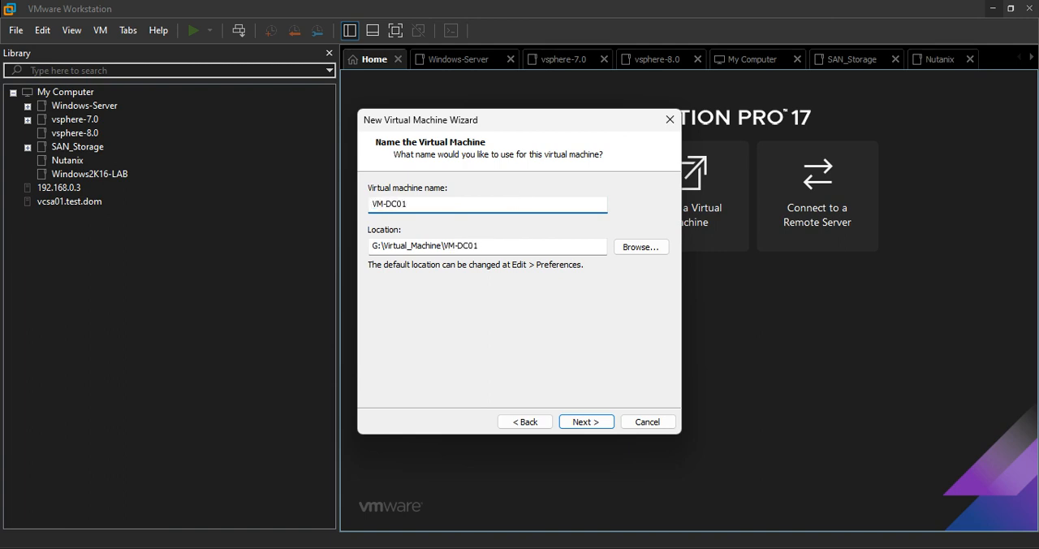
click(586, 421)
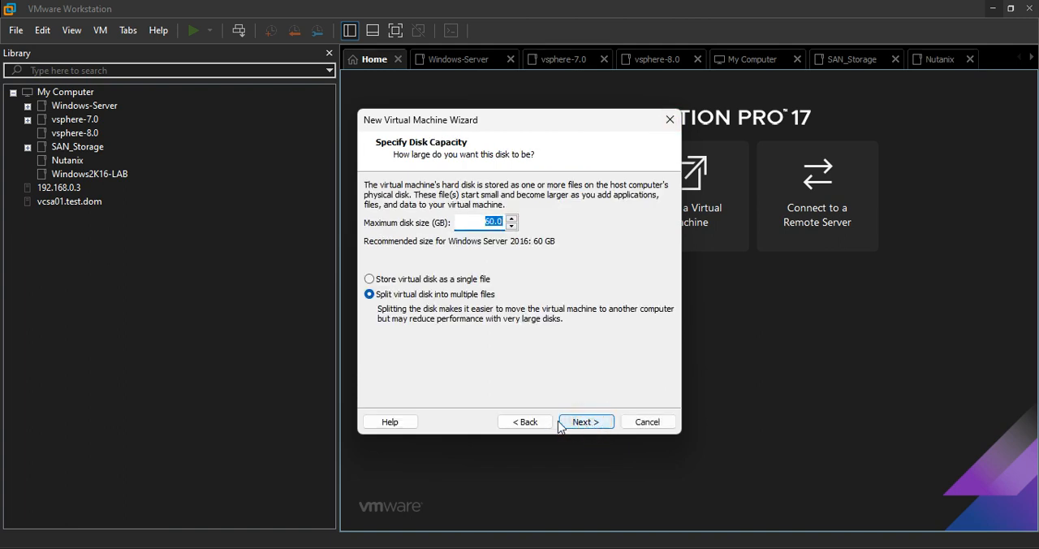
click(529, 422)
click(481, 246)
double_click(487, 247)
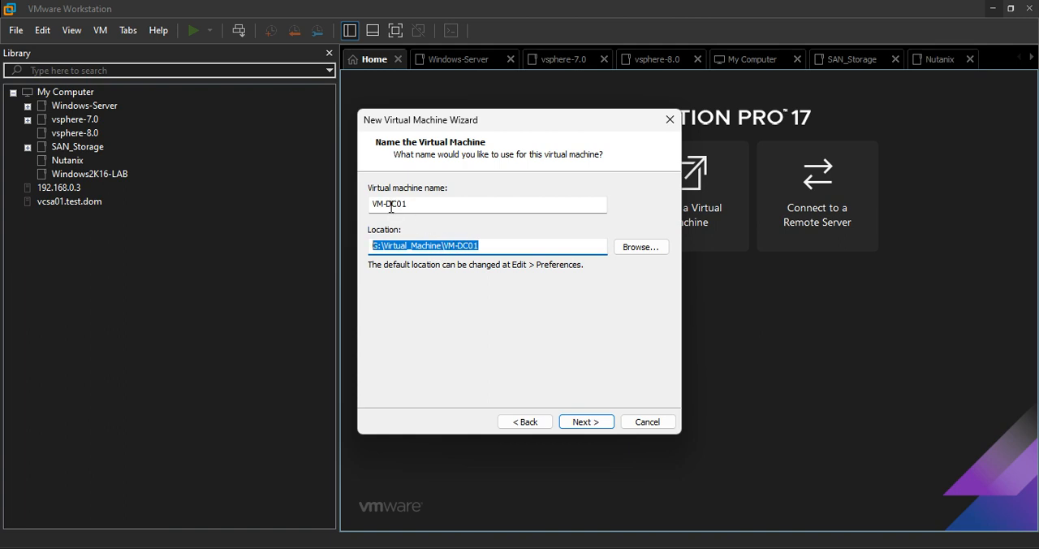
click(420, 204)
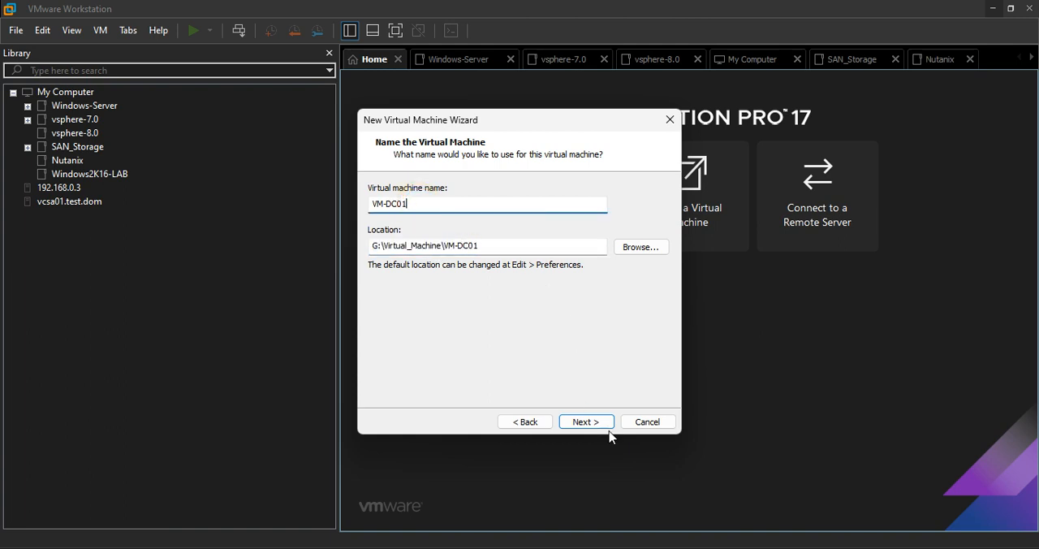
click(587, 421)
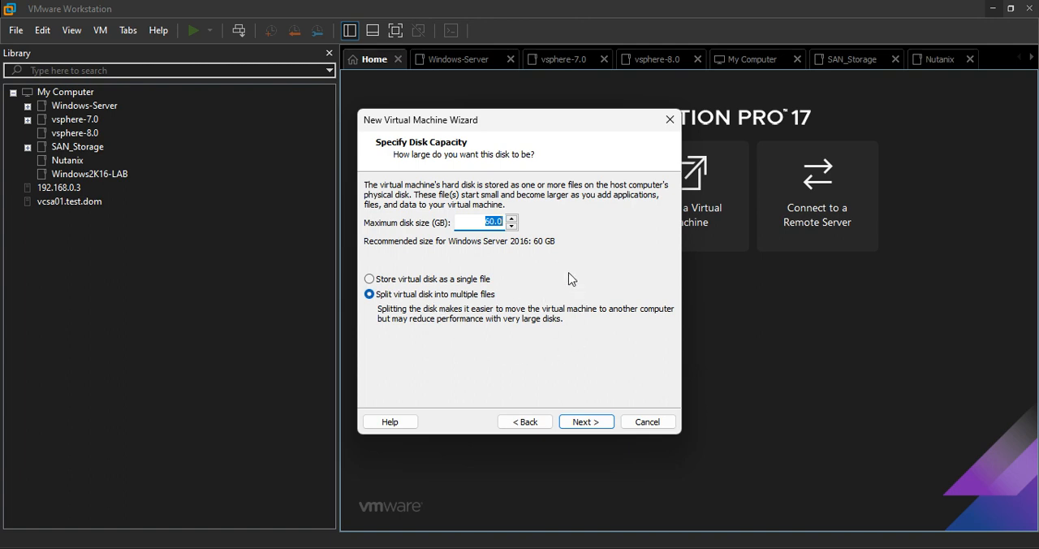
Accept the 60 GB maximum disk size and store the virtual disk as a single file
click(422, 280)
click(586, 421)
Customize the virtual machine's hardware, checking the processor settings and setting the memory to 4 GB
click(443, 334)
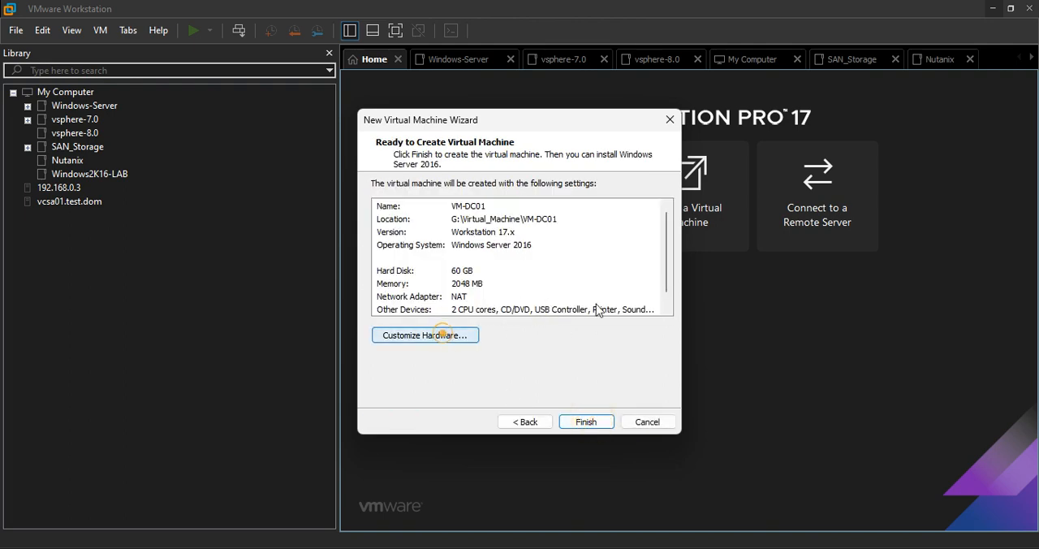
click(289, 78)
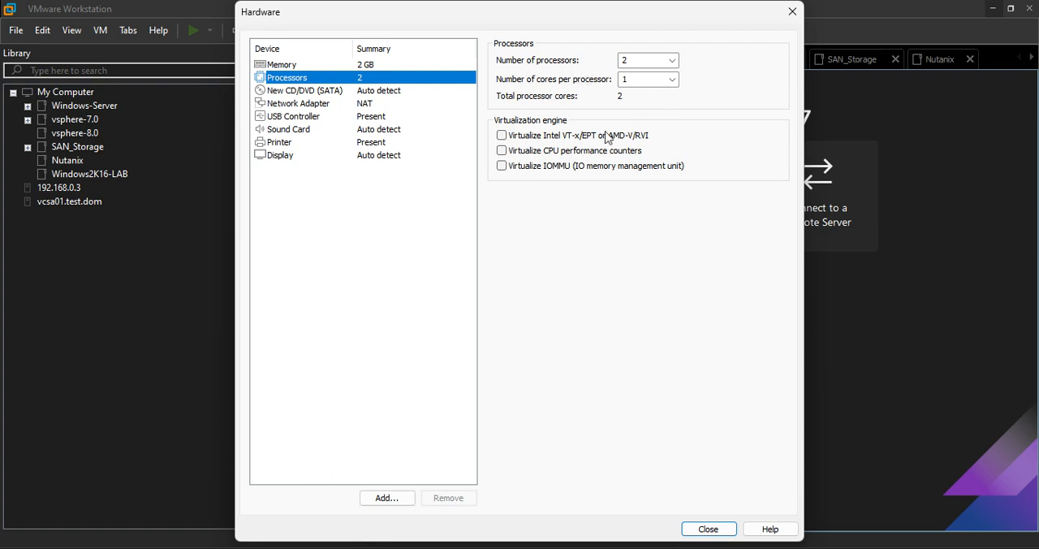
click(337, 64)
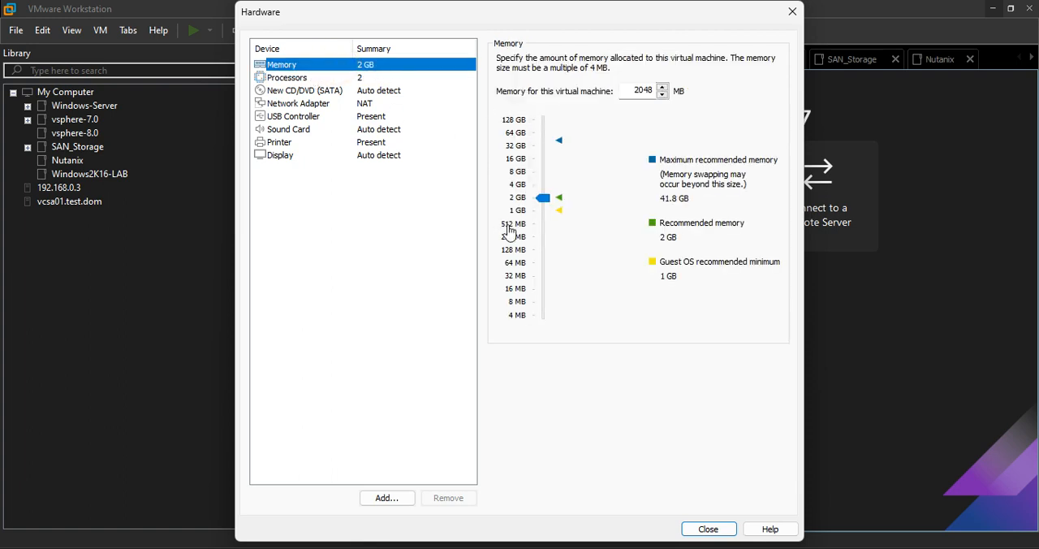
click(519, 184)
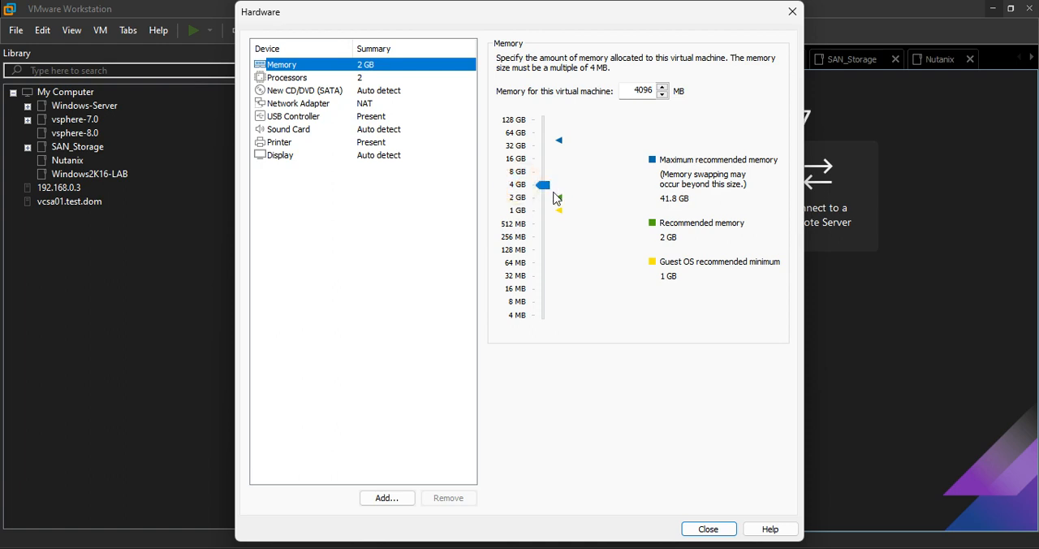
Attach the Windows Server 2016 Datacenter evaluation ISO from the ISO folder on drive G: to the virtual CD/DVD drive
click(333, 90)
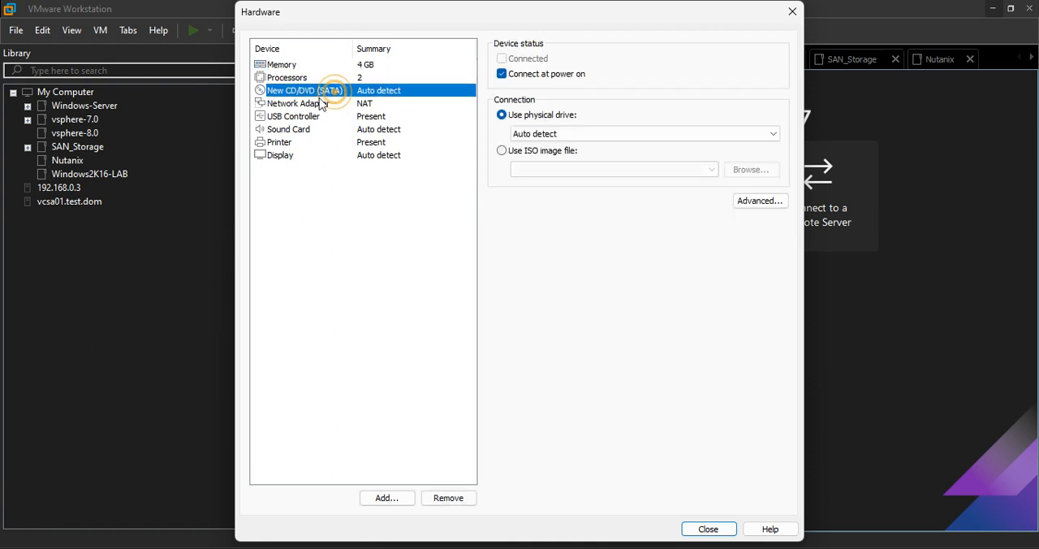
click(501, 152)
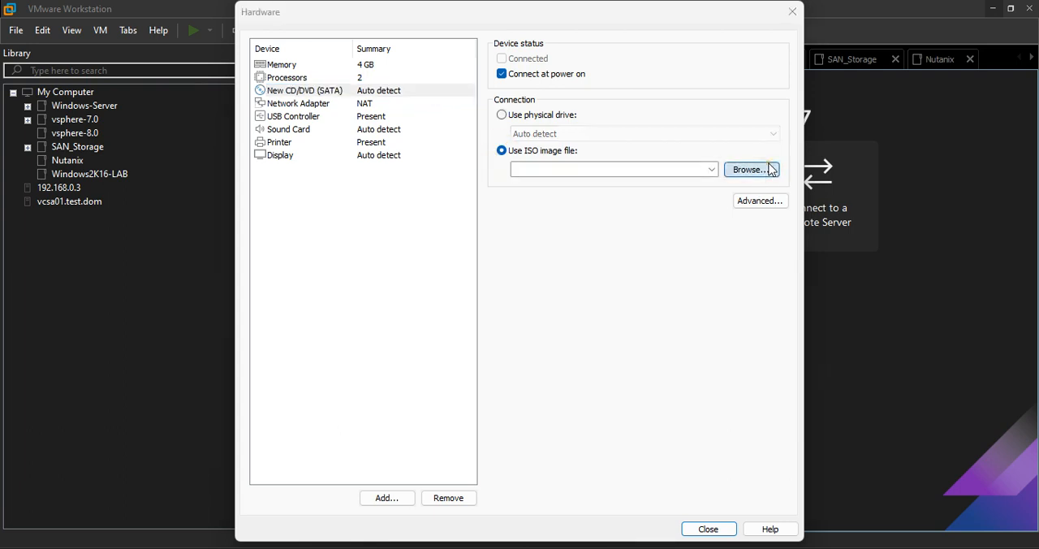
click(751, 170)
scroll(308, 292, down, 5)
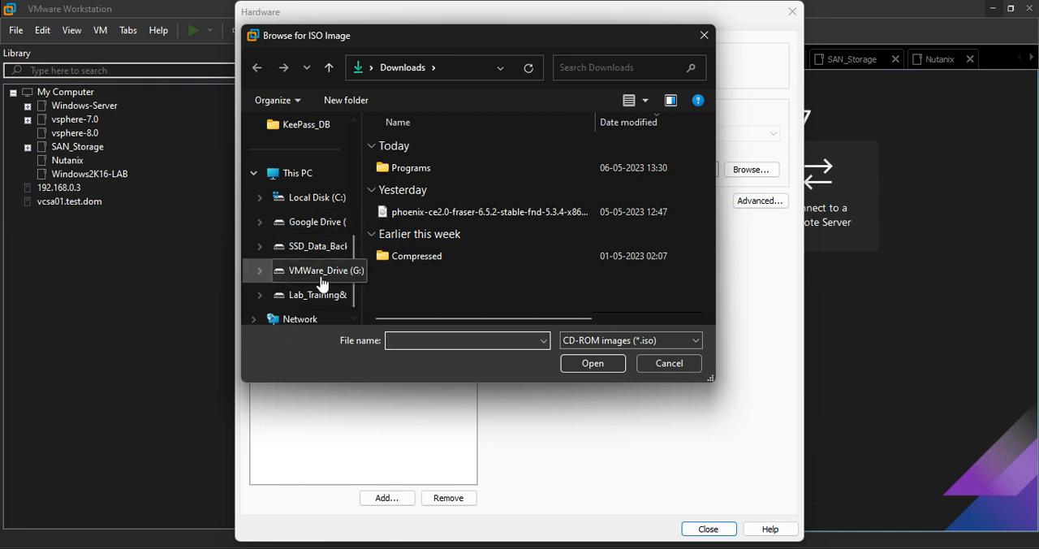
click(322, 280)
double_click(398, 144)
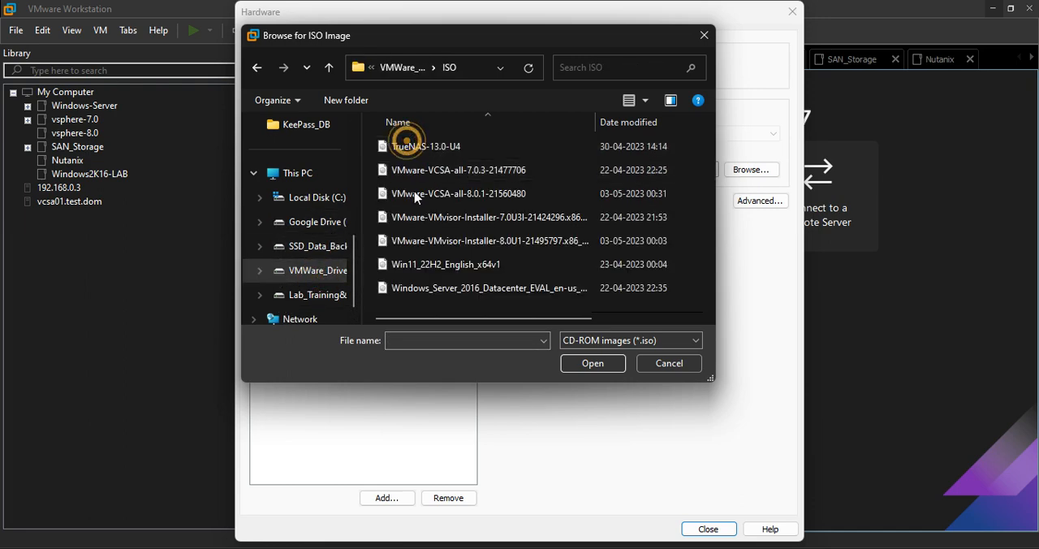
click(490, 284)
click(573, 363)
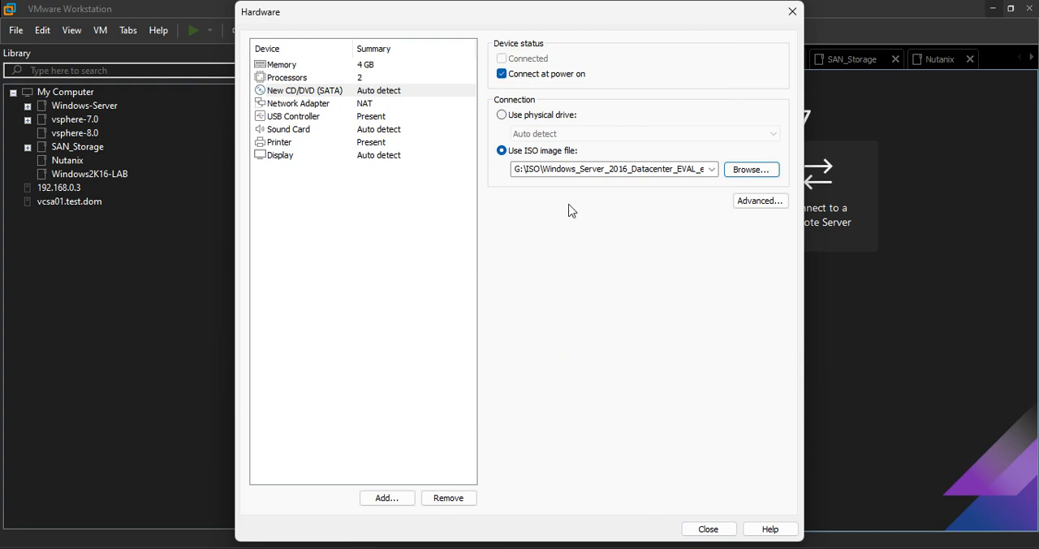
Check the network adapter's connection, keep it on NAT, and finish creating the virtual machine
click(292, 104)
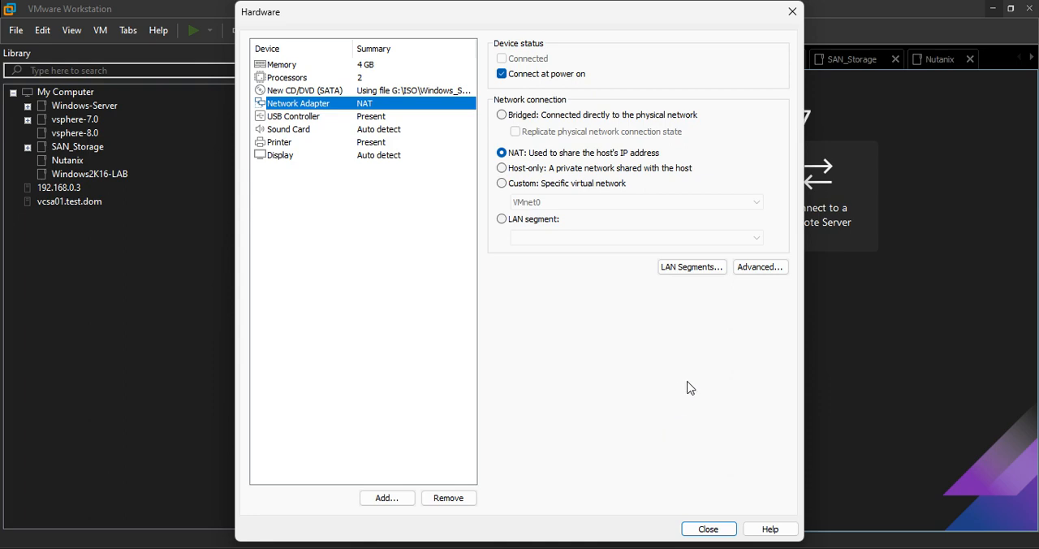
click(711, 531)
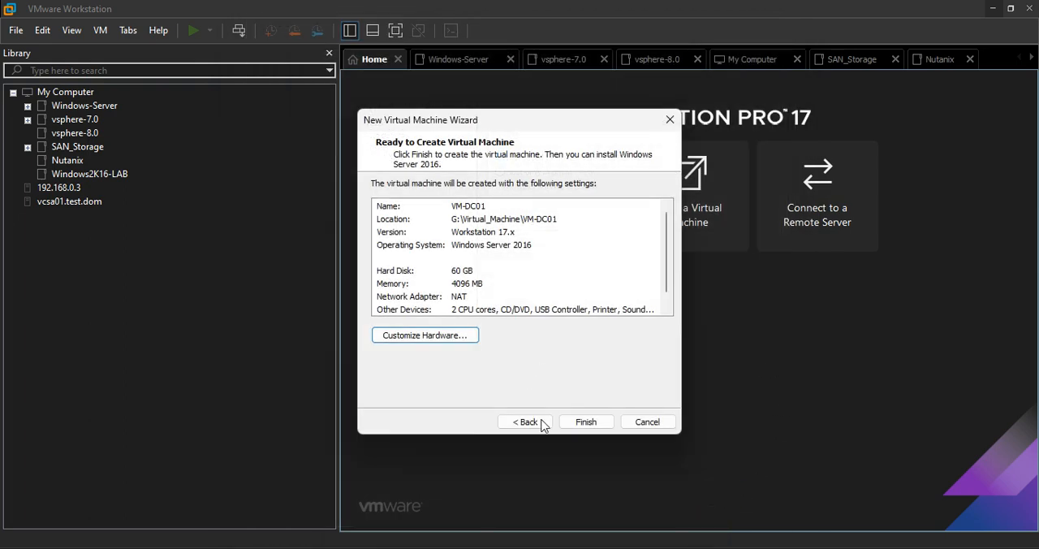
click(584, 422)
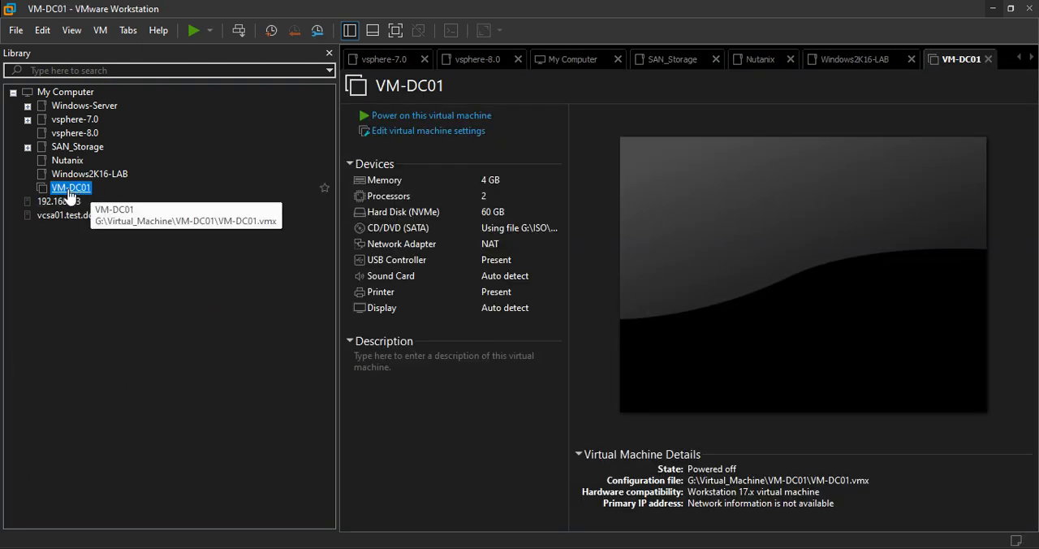
Move VM-DC01 into the Windows2K16-LAB folder of the library and power it on
click(99, 176)
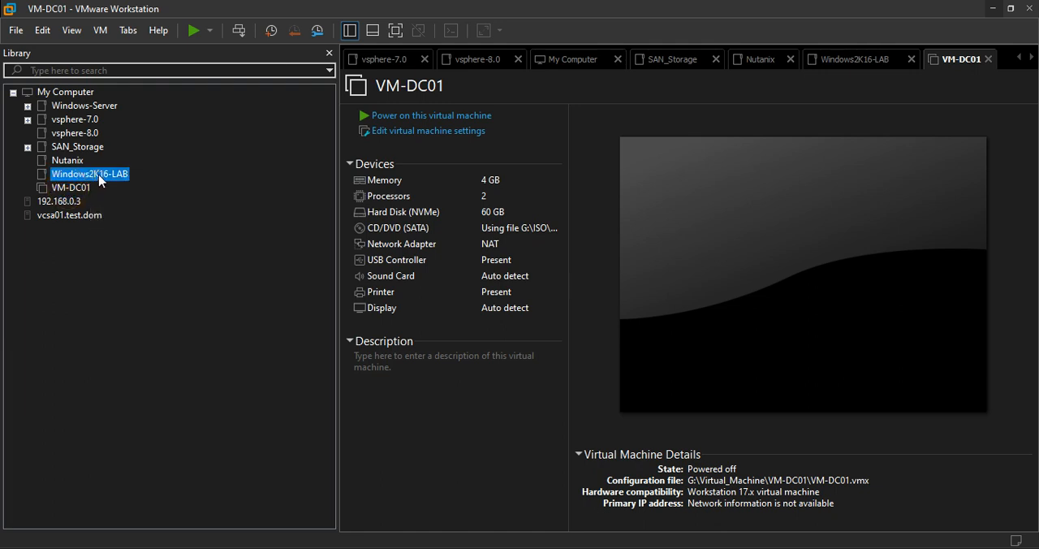
drag(99, 180, 99, 180)
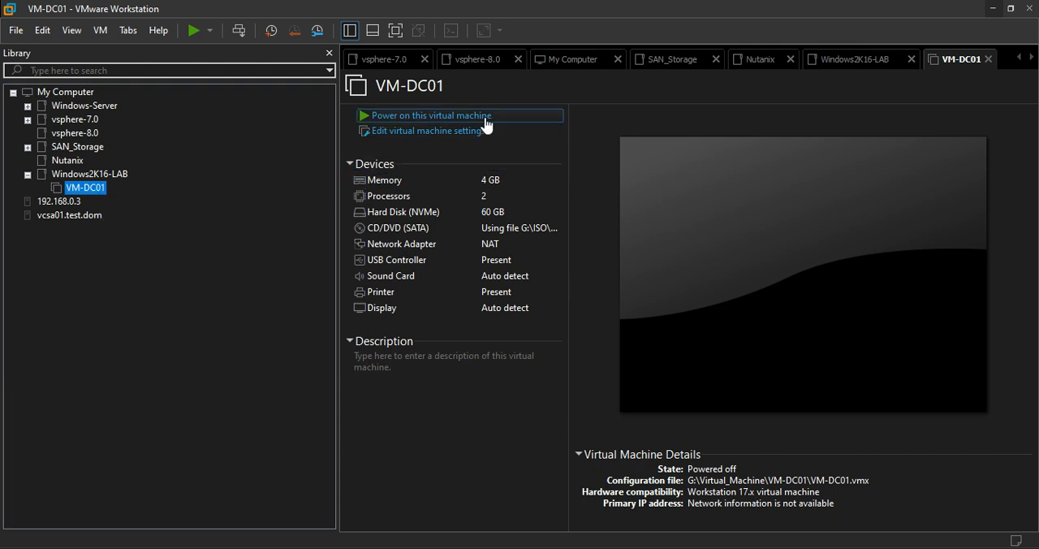
click(449, 119)
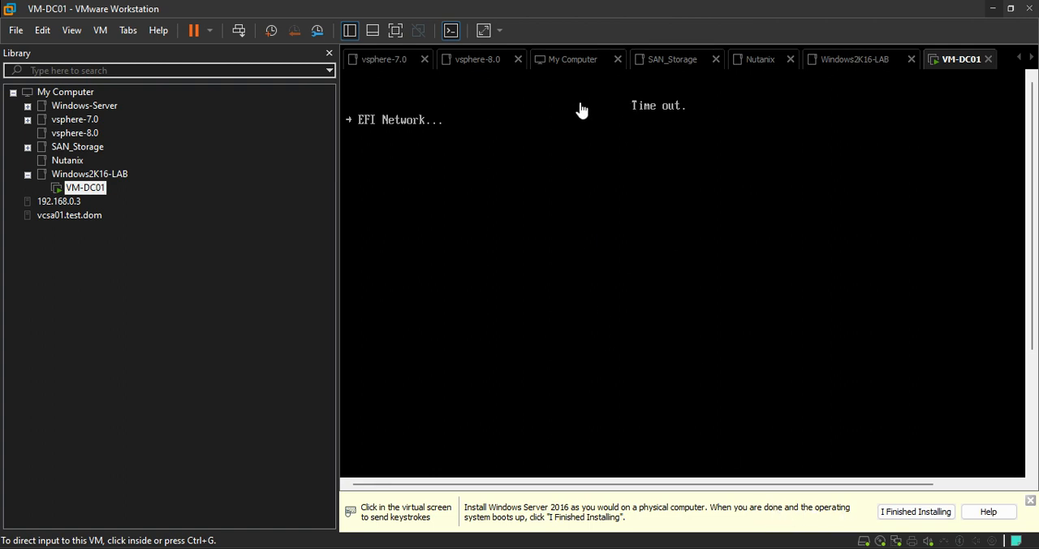
Dismiss the installation hint and check that VM-DC01's CD/DVD drive is connected and uses the Windows Server 2016 ISO
click(1031, 500)
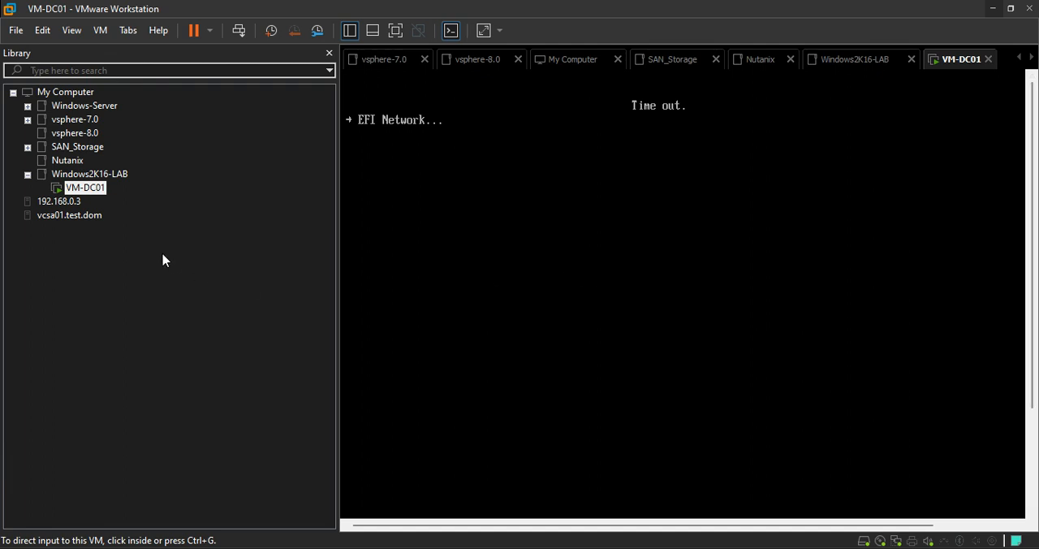
right_click(91, 187)
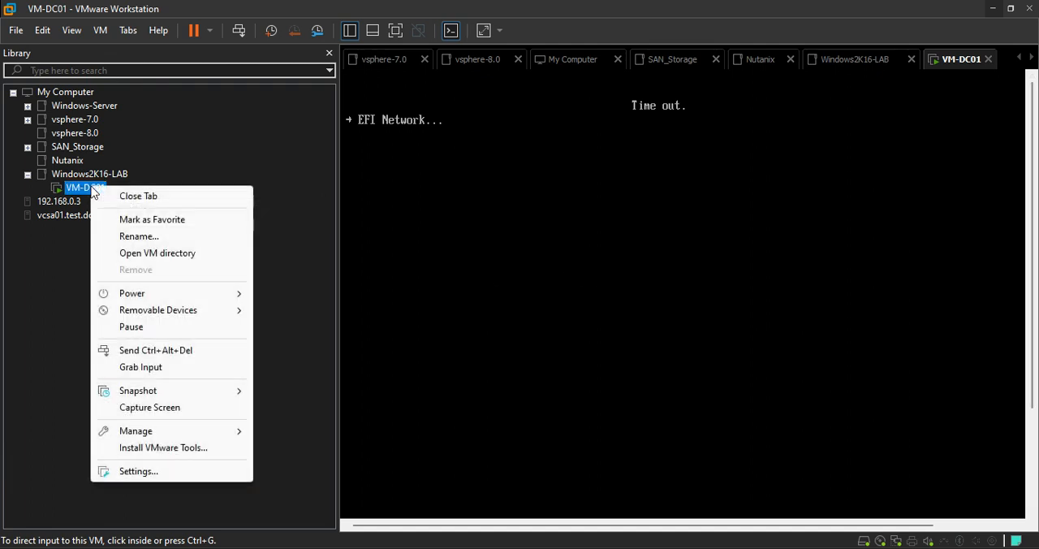
click(203, 294)
click(203, 309)
mouse_move(376, 315)
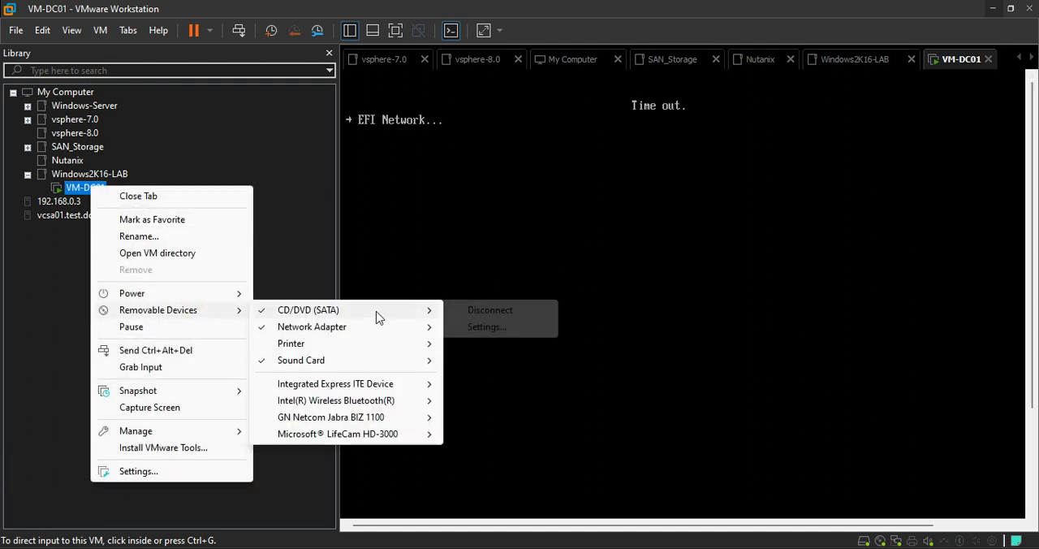
click(479, 327)
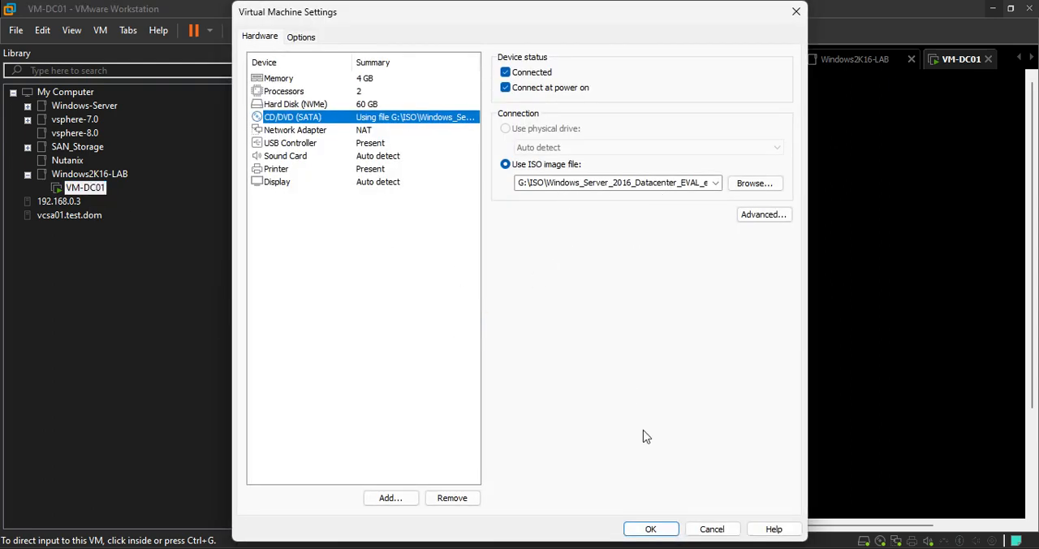
click(654, 528)
Look through the boot entries offered in VM-DC01's Boot Manager
click(571, 260)
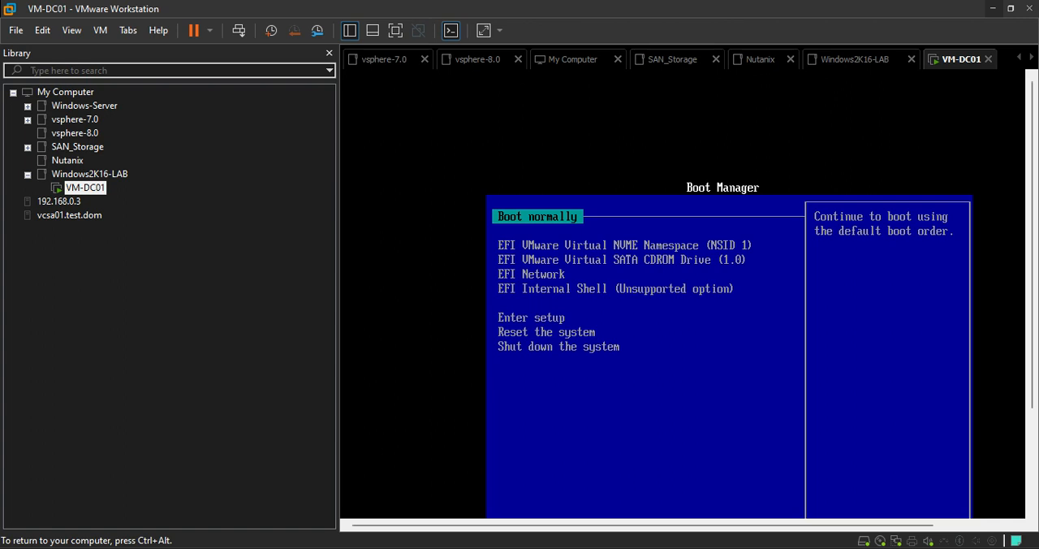
key(Down)
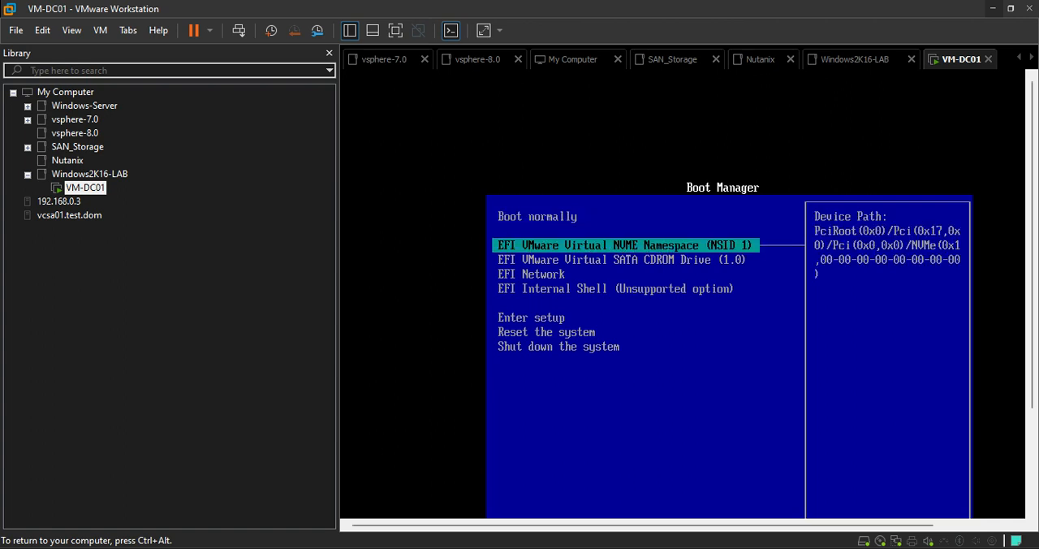
key(Down)
key(Down)
key(Down)
key(Down)
key(Down)
key(Down)
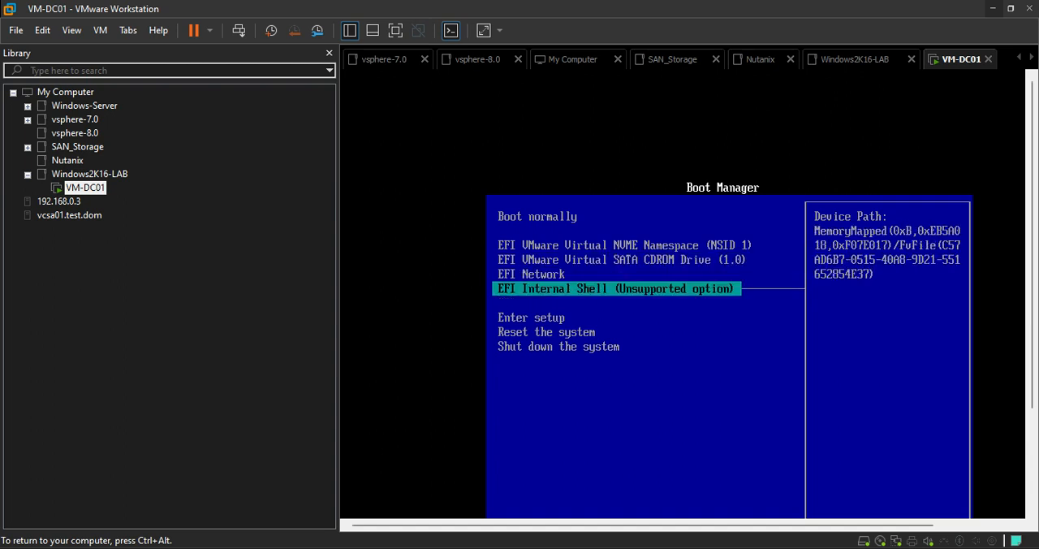
key(Up)
key(Up)
key(Up)
key(Up)
key(Up)
key(Up)
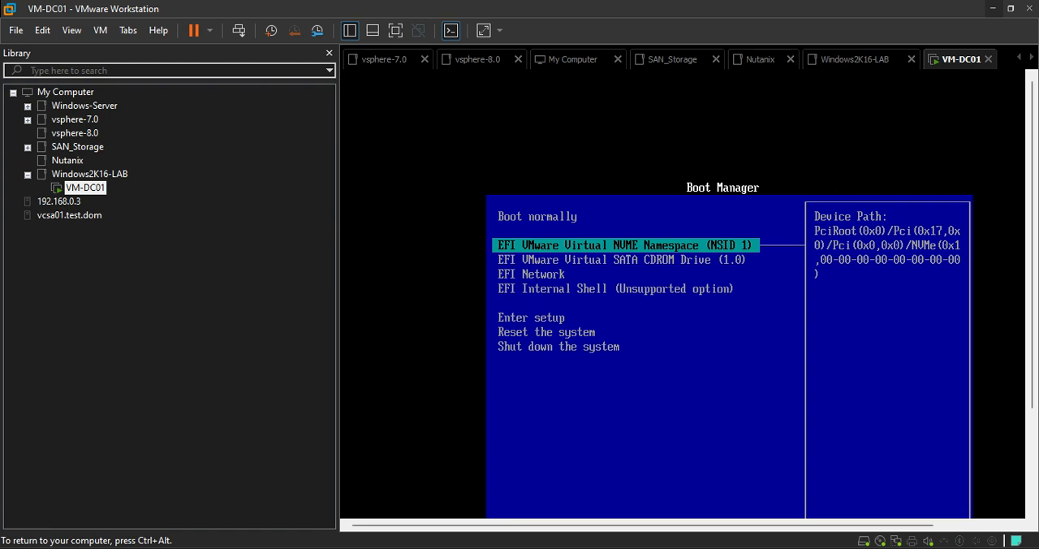
Release input from the VM, restore the window from maximized, and narrow the library pane to show the whole Boot Manager
key(ctrl+alt)
click(1011, 8)
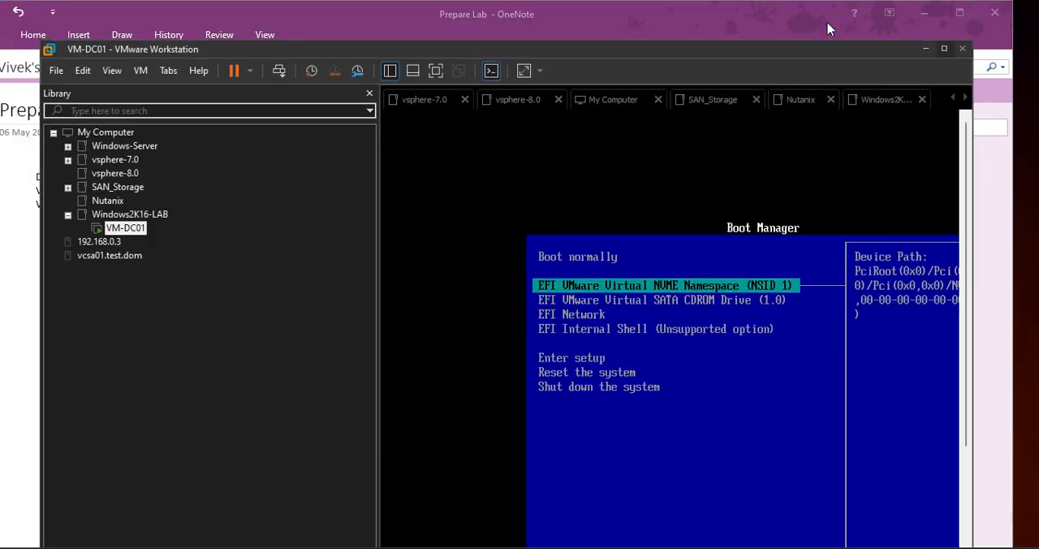
drag(753, 55, 727, 16)
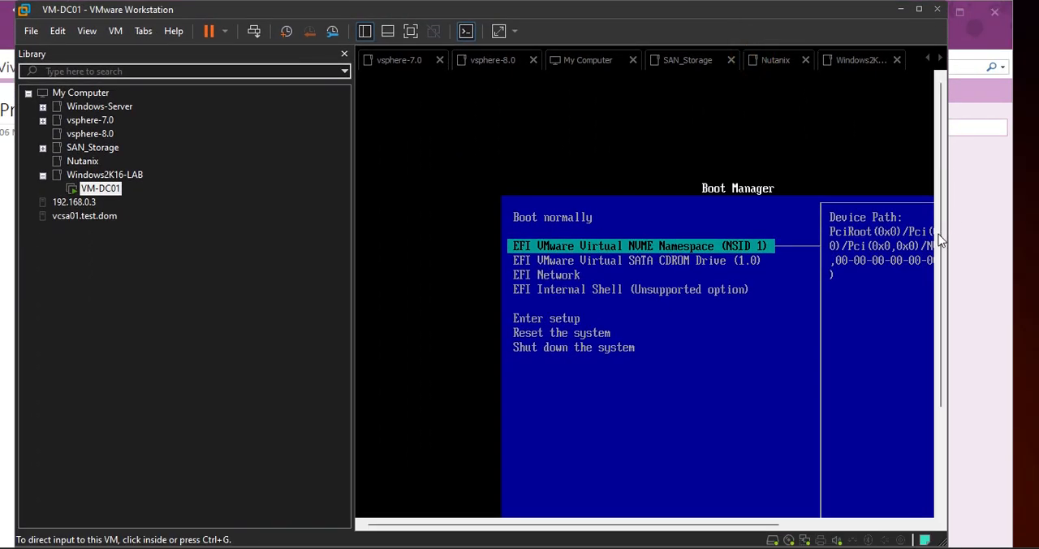
scroll(944, 242, down, 3)
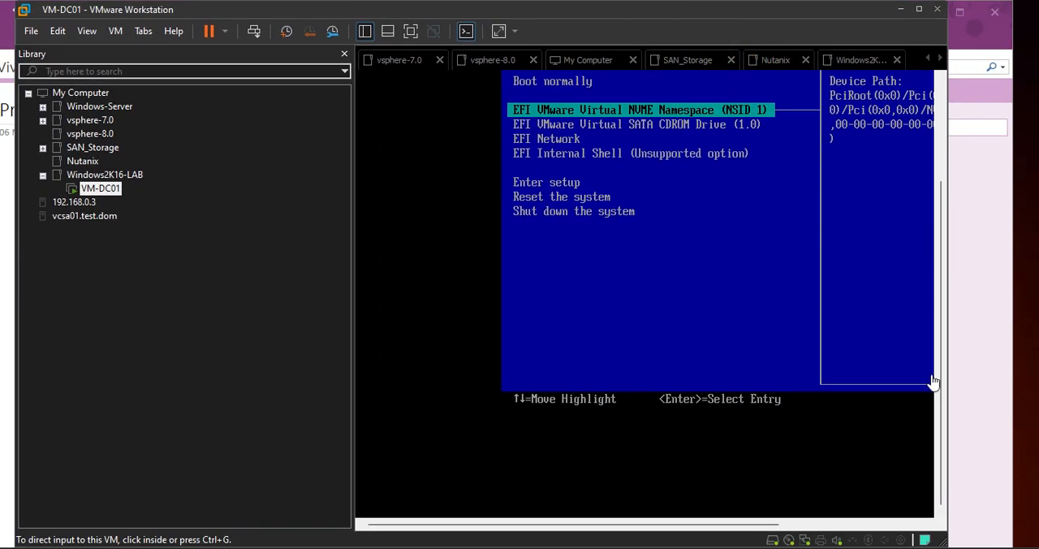
drag(641, 524, 776, 542)
drag(352, 295, 218, 287)
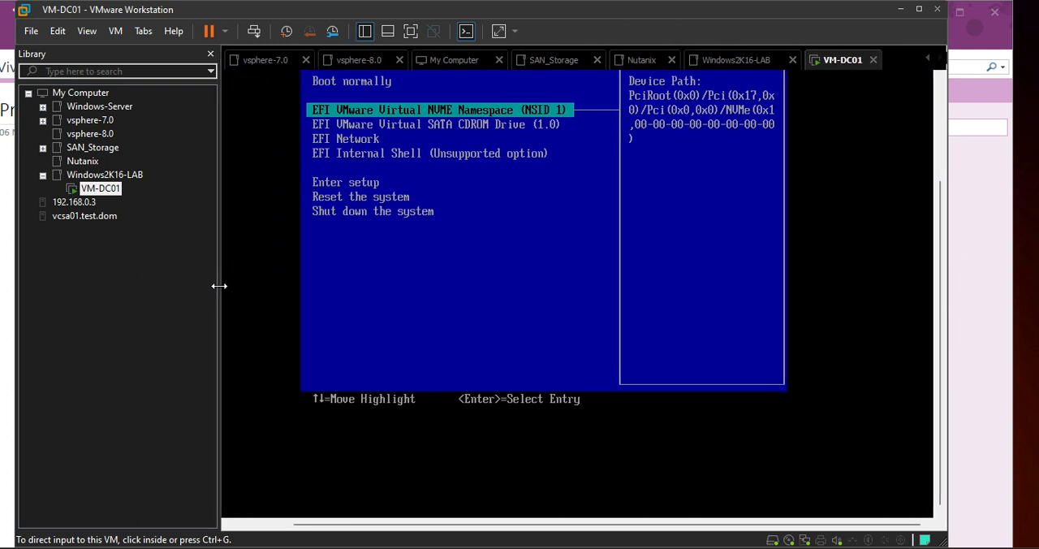
Try to boot VM-DC01 from the EFI VMware Virtual SATA CDROM Drive (1.0) entry, and release input from the VM
click(481, 195)
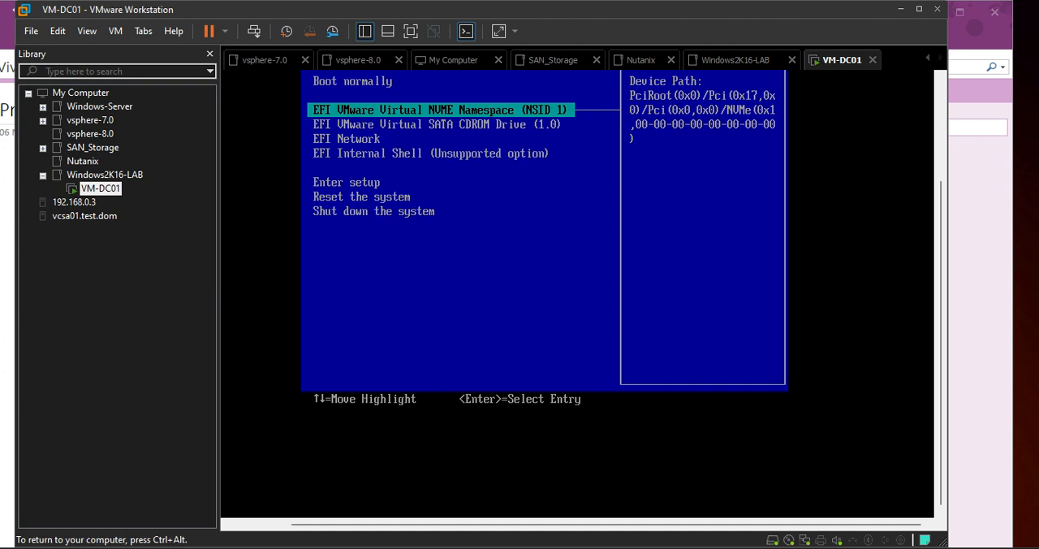
key(Down)
key(Down)
key(Down)
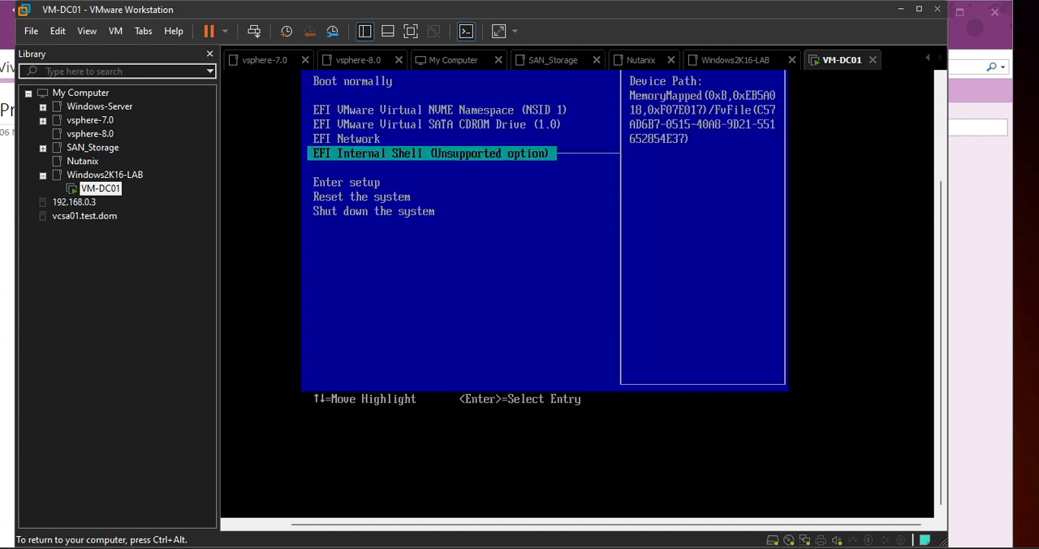
key(Up)
key(Up)
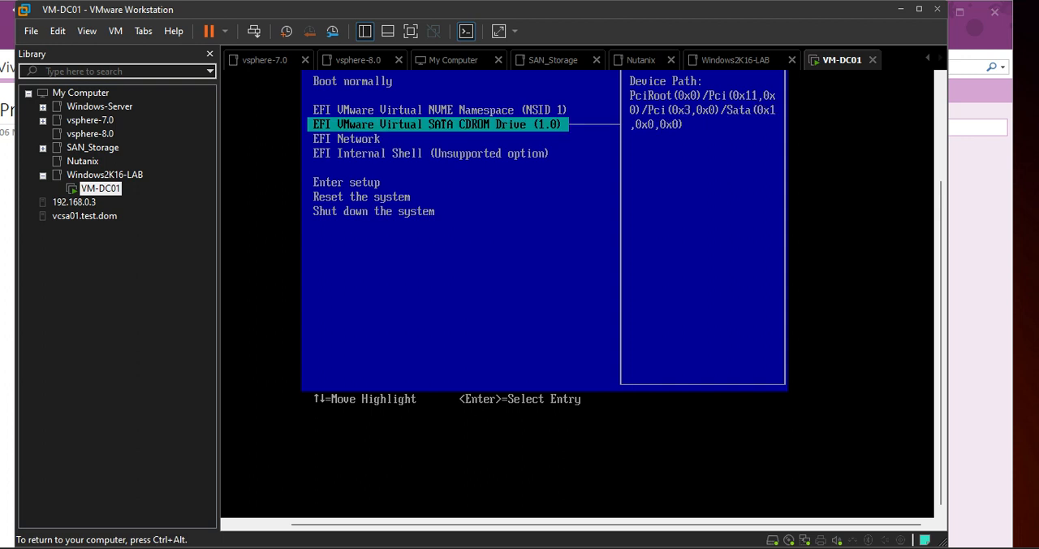
key(Return)
key(ctrl+alt)
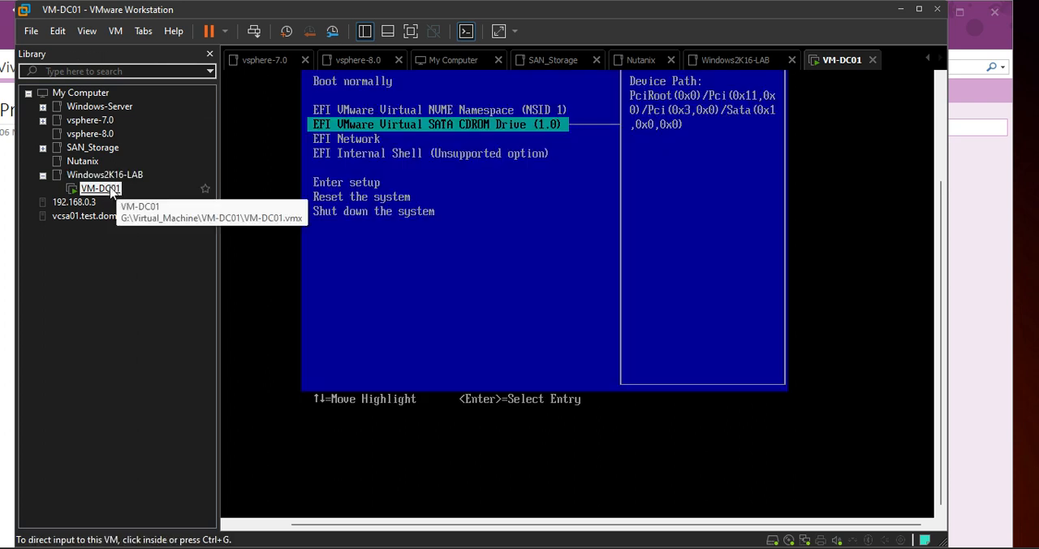
Review the memory, hard disk and CD/DVD configuration in VM-DC01's settings
right_click(112, 191)
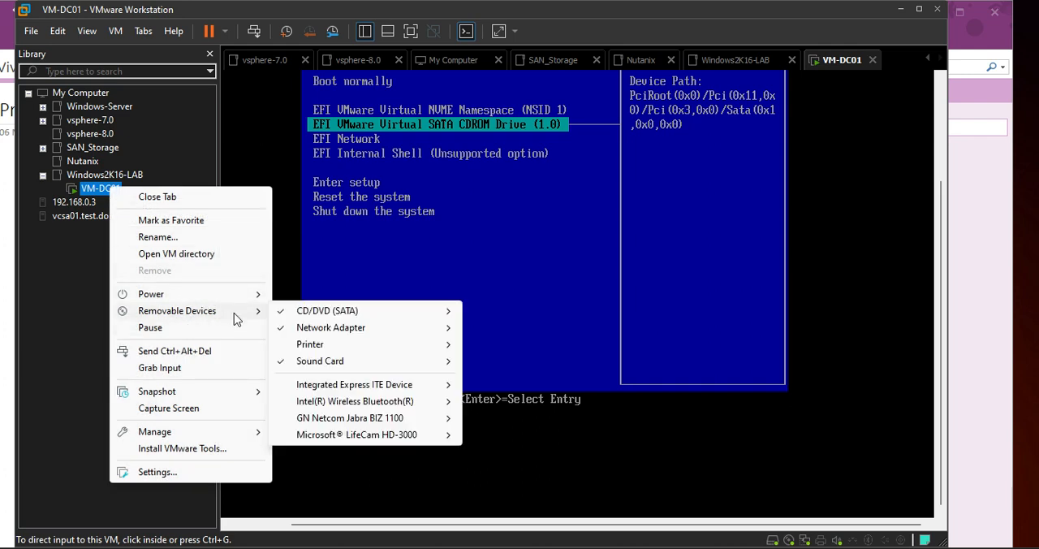
click(162, 474)
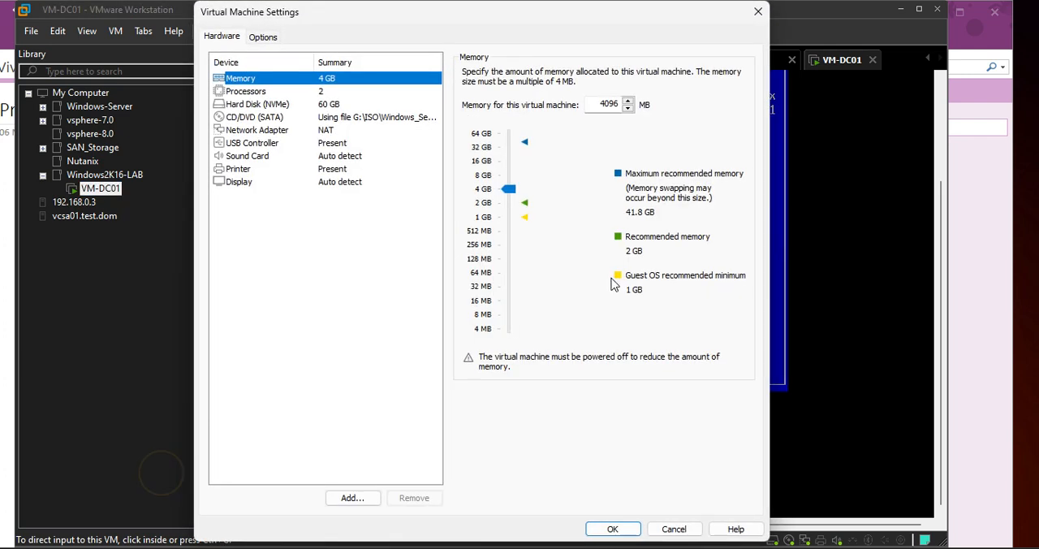
click(252, 104)
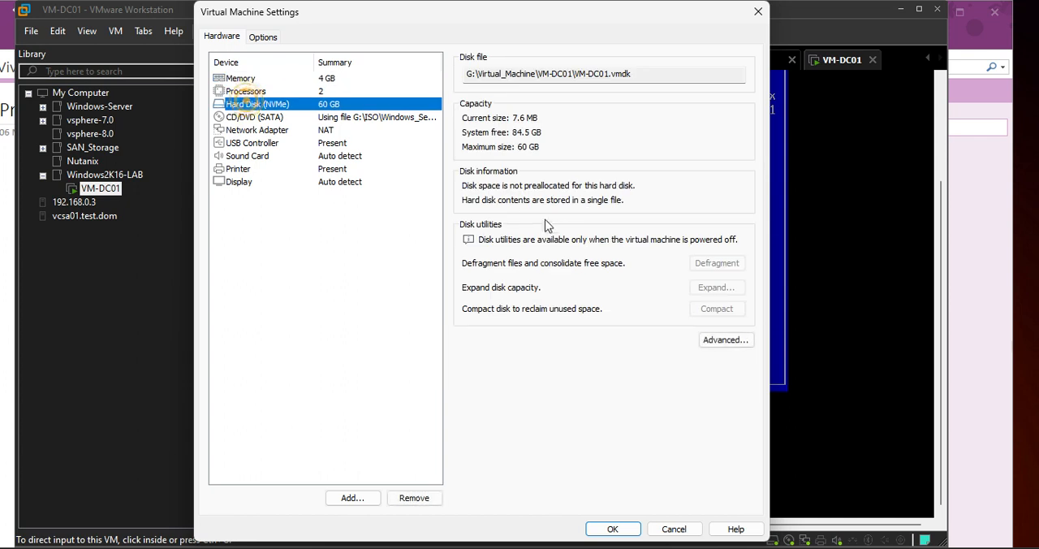
click(649, 73)
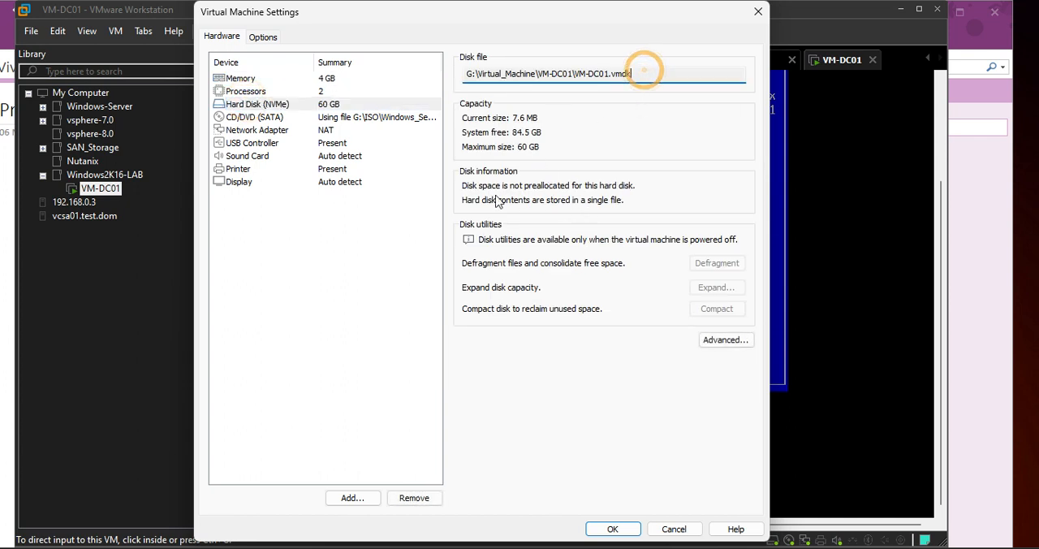
click(274, 117)
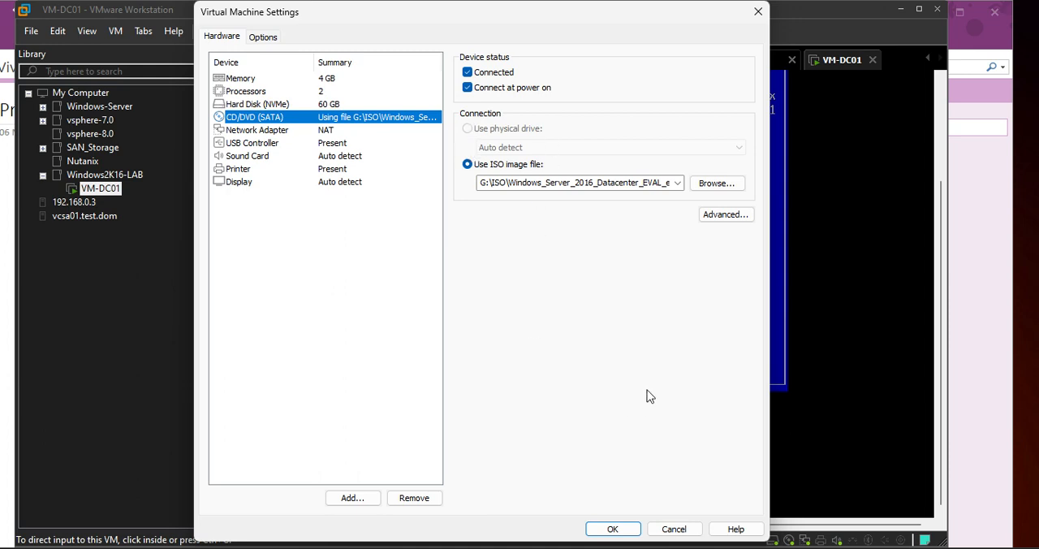
click(613, 528)
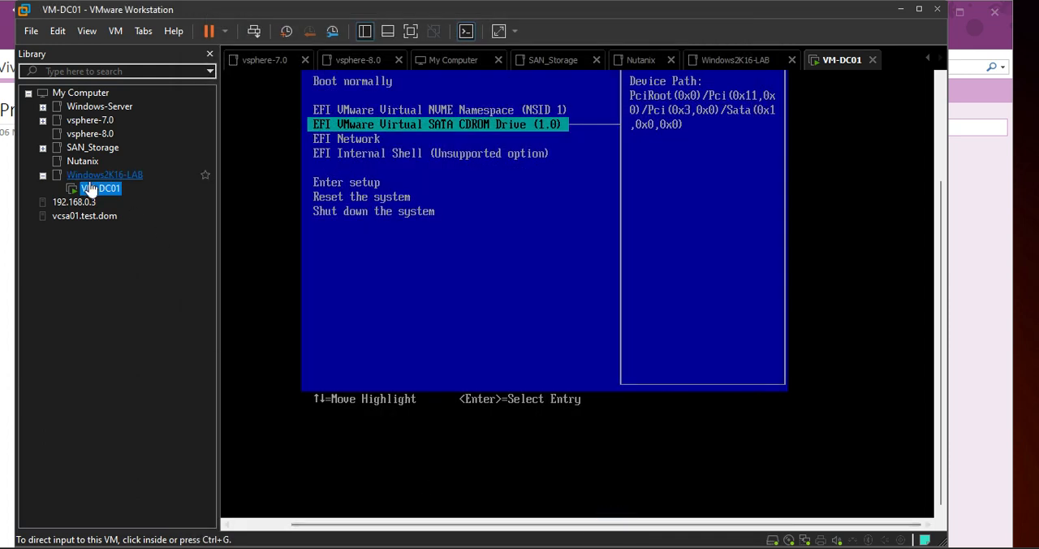
Shut down the VM-DC01 guest and confirm the shutdown
right_click(90, 195)
click(174, 297)
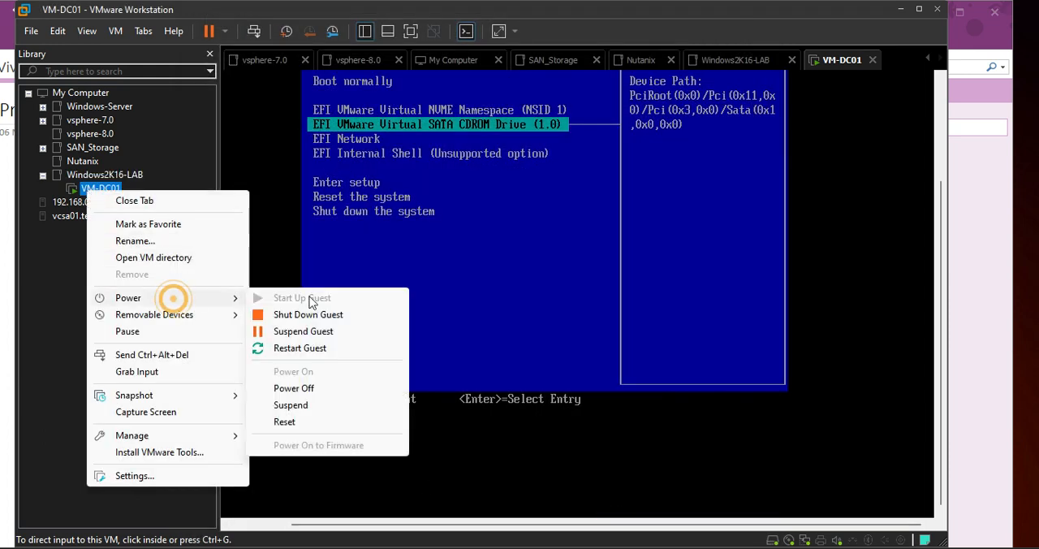
click(296, 315)
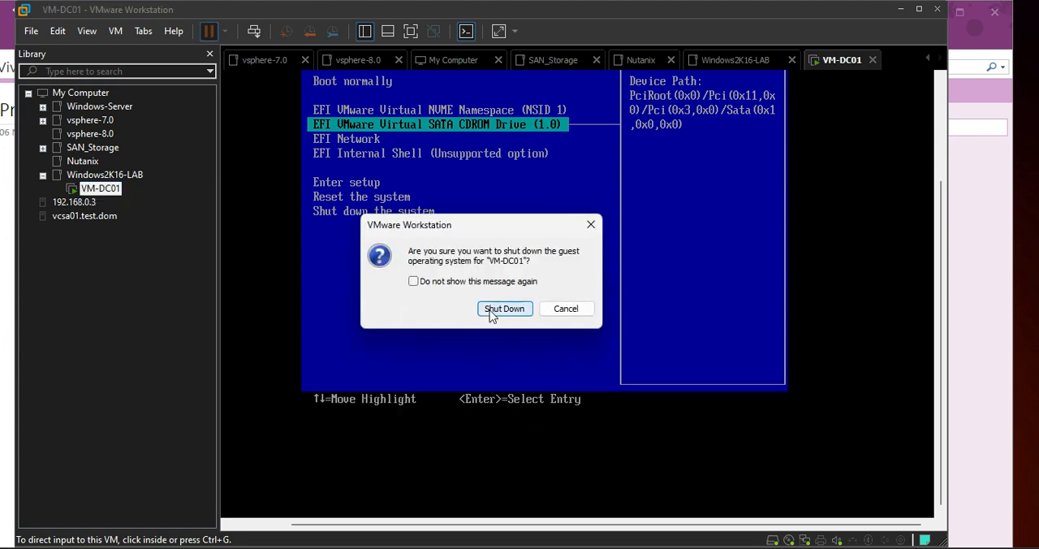
click(489, 309)
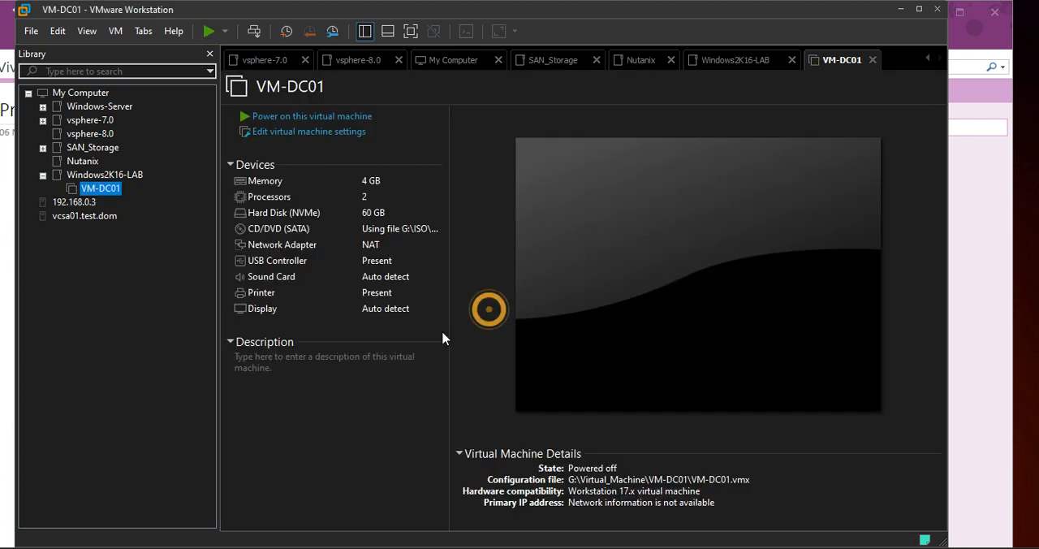
Power VM-DC01 back on and boot it from the installation DVD
click(341, 116)
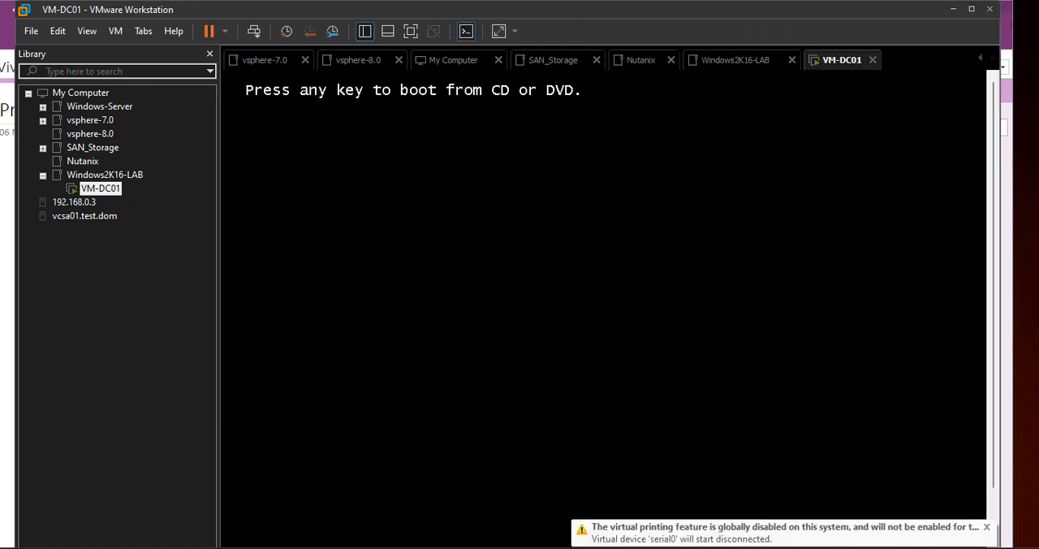
key(Return)
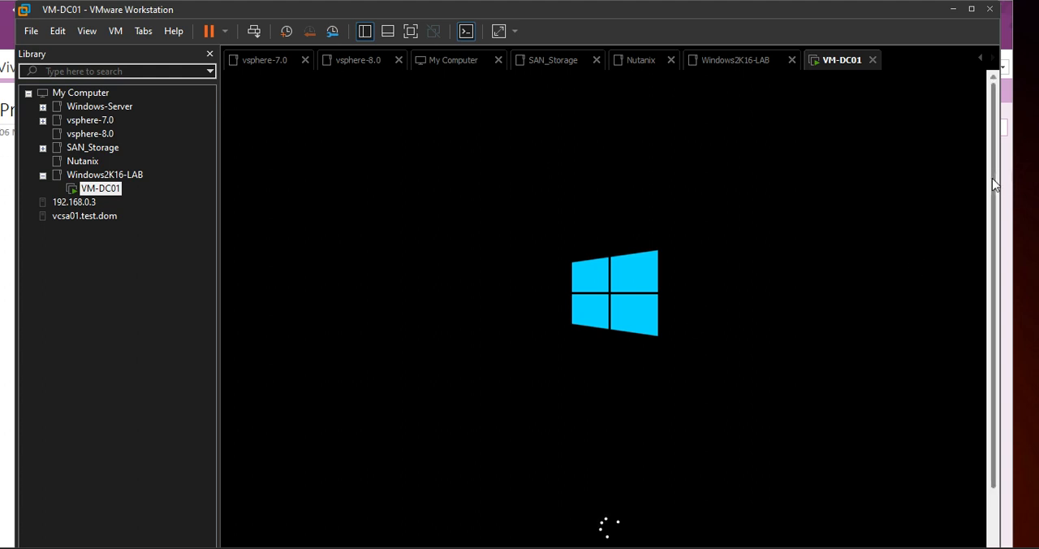
drag(993, 177, 989, 317)
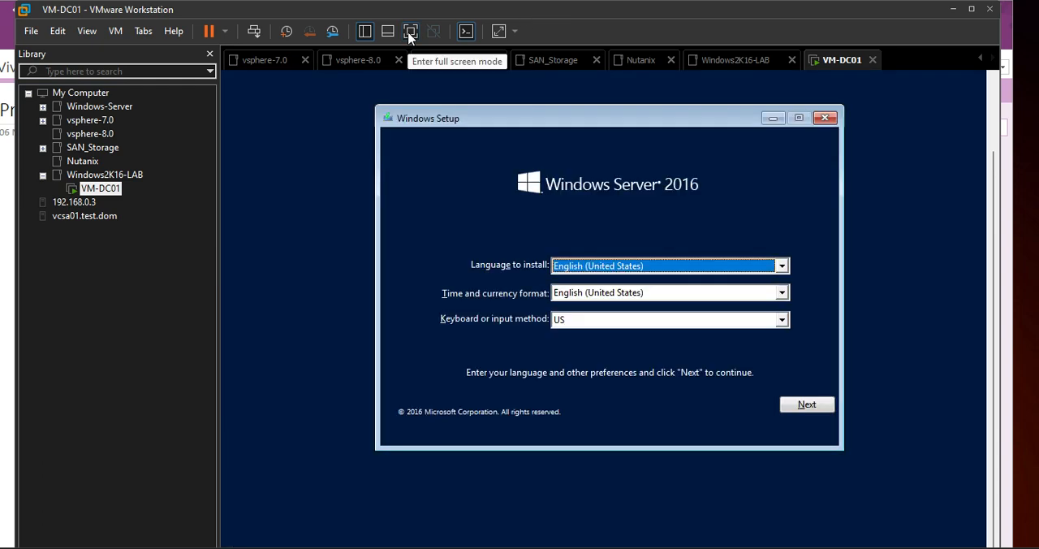
In full screen mode, keep the English (United States) language and US keyboard defaults and start the Windows Server 2016 installation
click(410, 32)
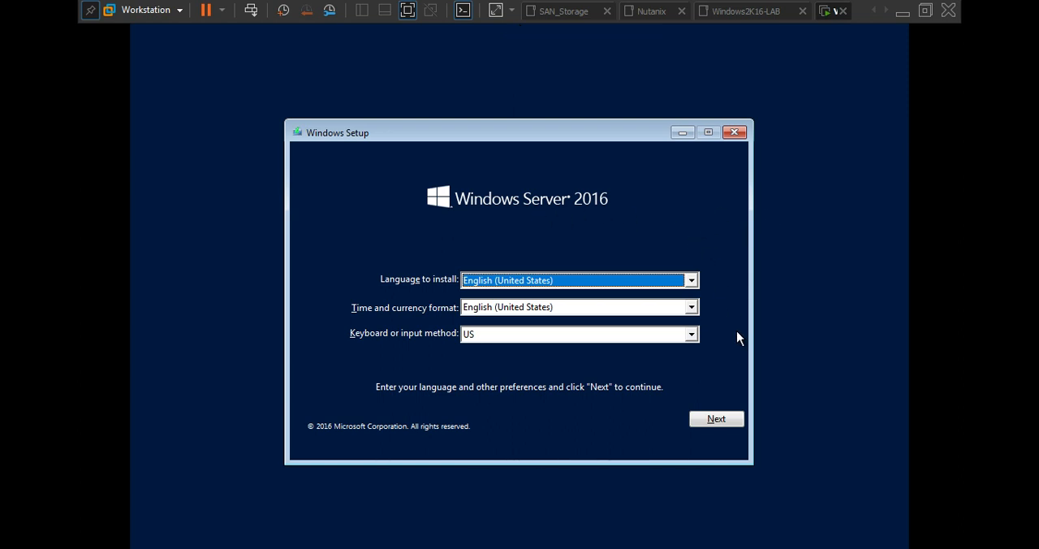
click(722, 420)
click(718, 419)
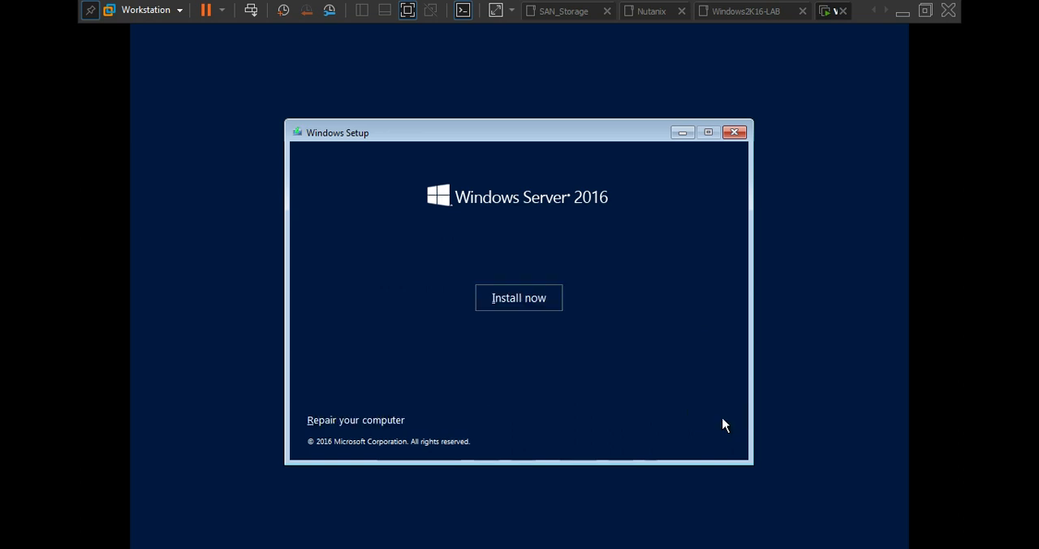
click(505, 302)
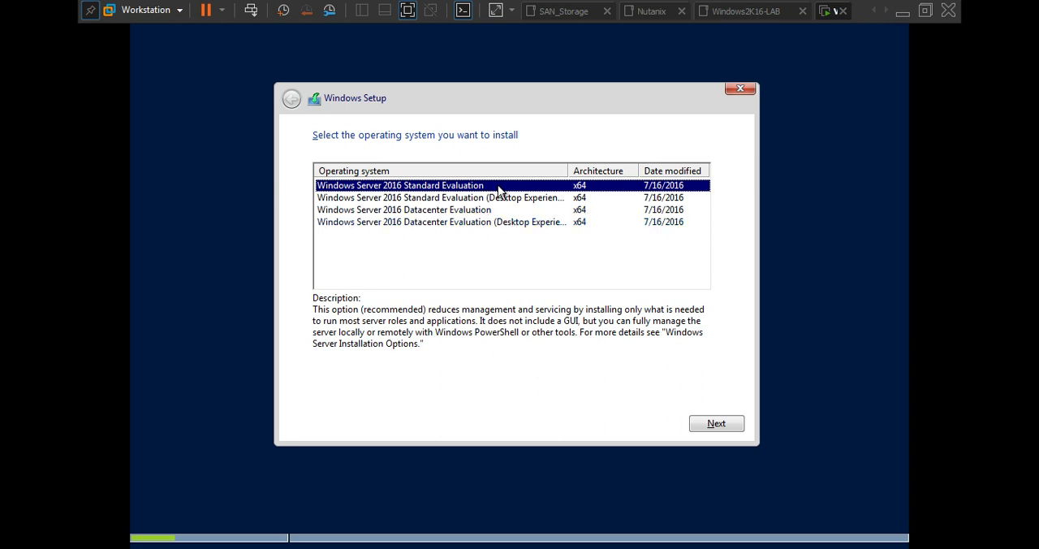
Choose Windows Server 2016 Standard Evaluation (Desktop Experience) as the operating system to install and accept the license terms
click(549, 198)
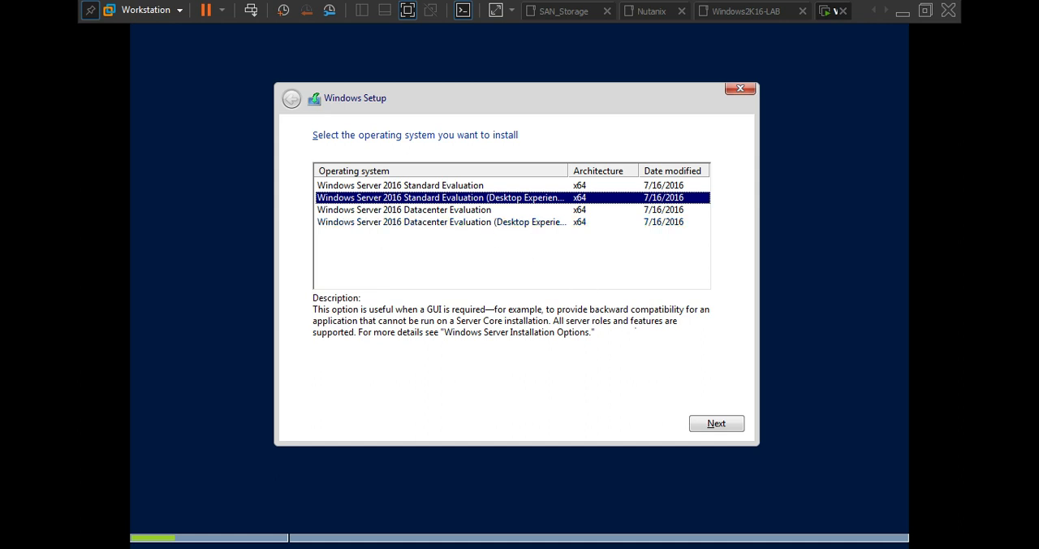
click(703, 423)
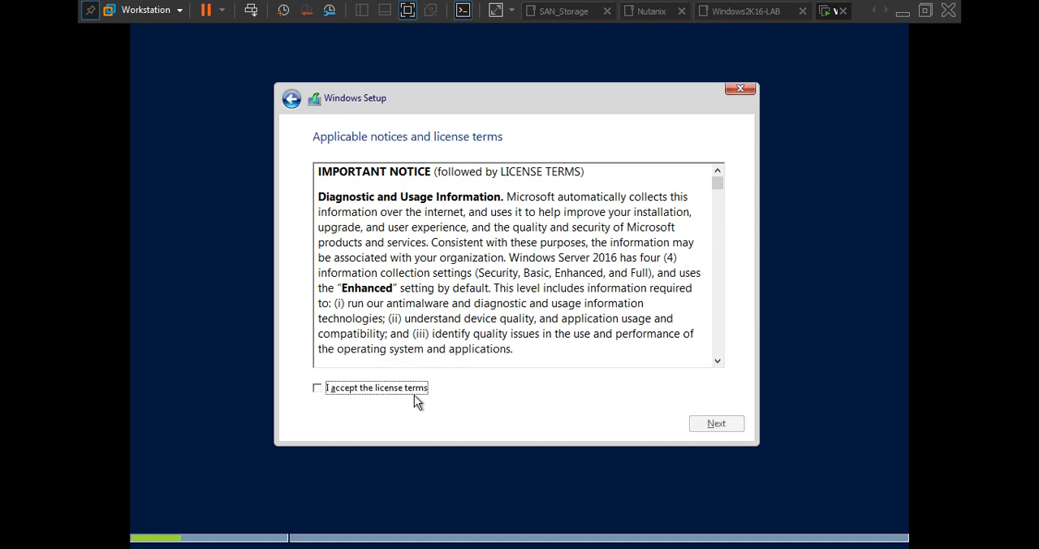
click(415, 393)
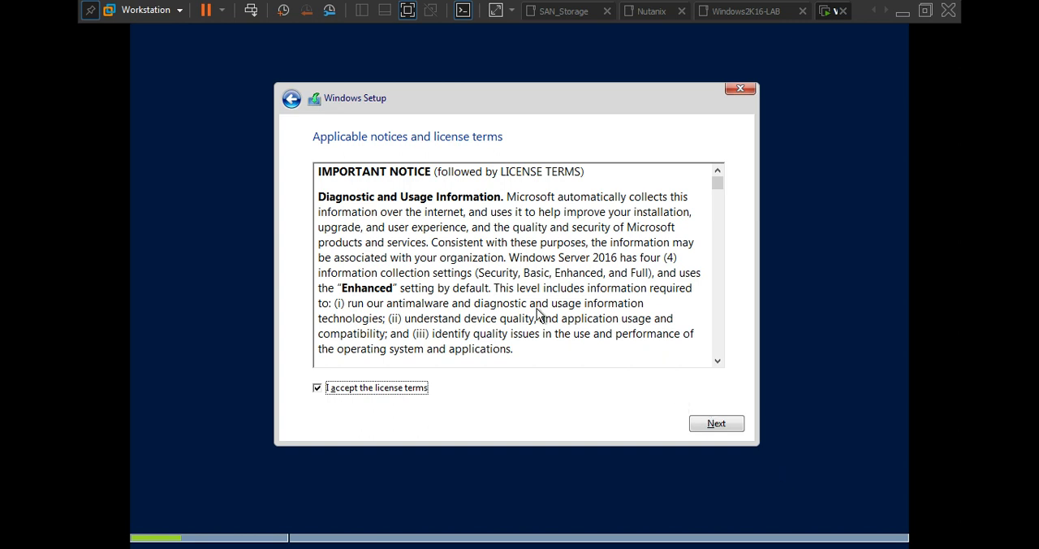
click(706, 425)
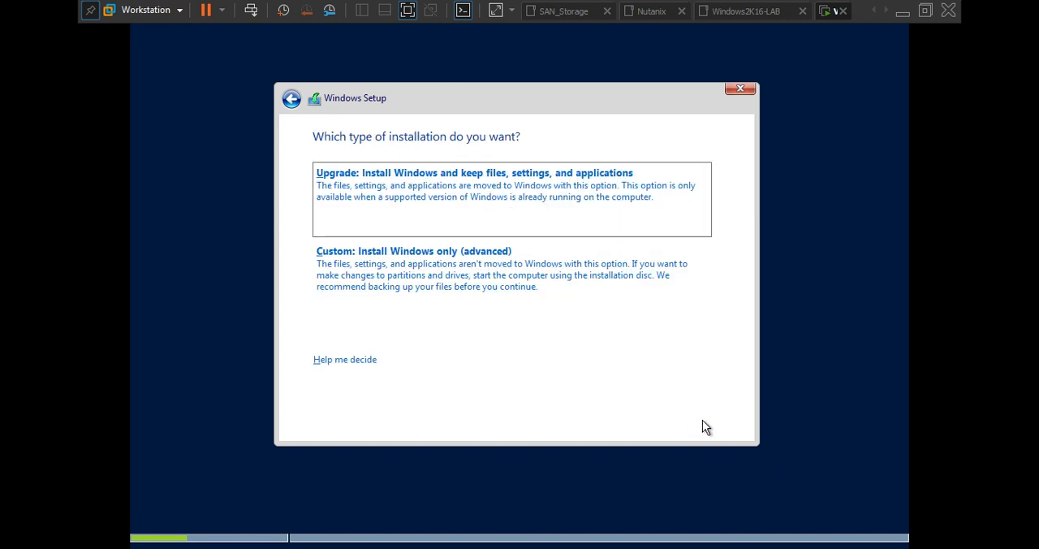
Run a custom Windows installation on the Drive 0 unallocated space, leave full screen mode and restart the guest when setup requires it
click(416, 274)
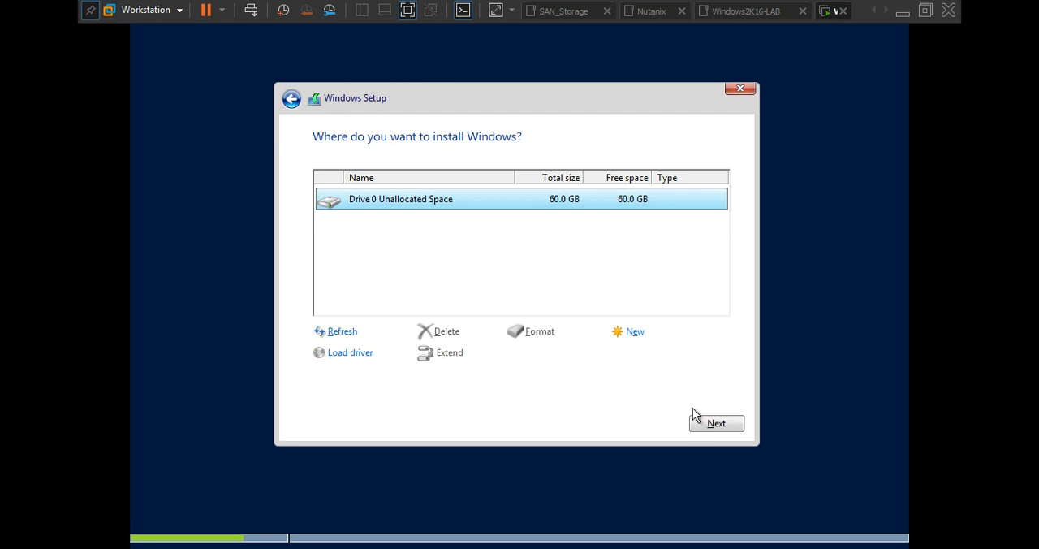
click(717, 423)
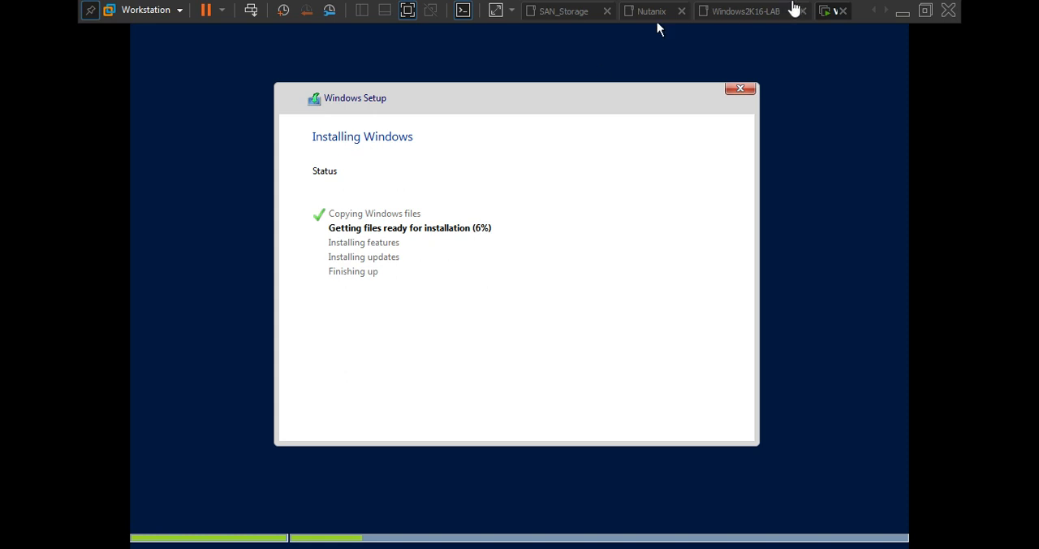
click(925, 11)
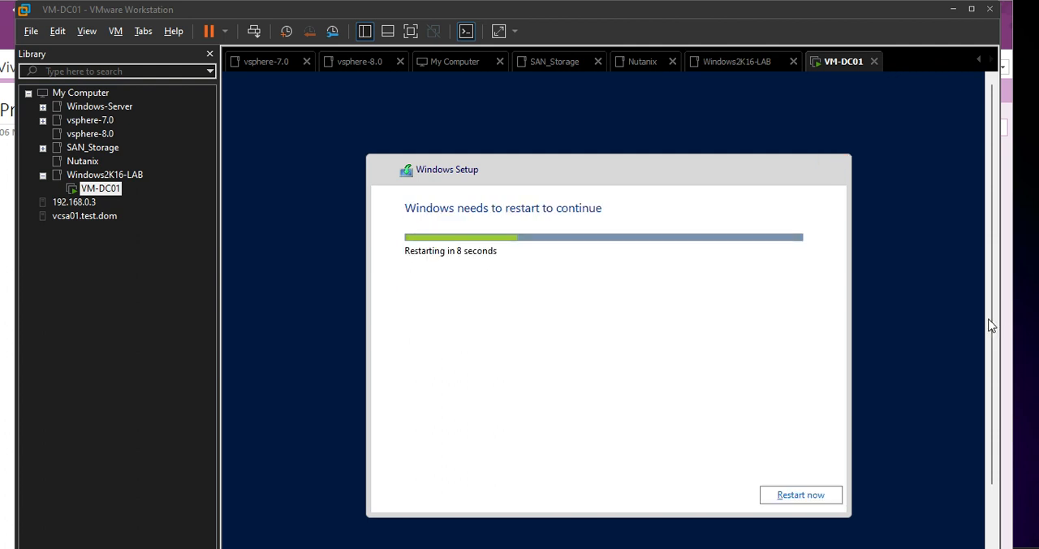
click(792, 500)
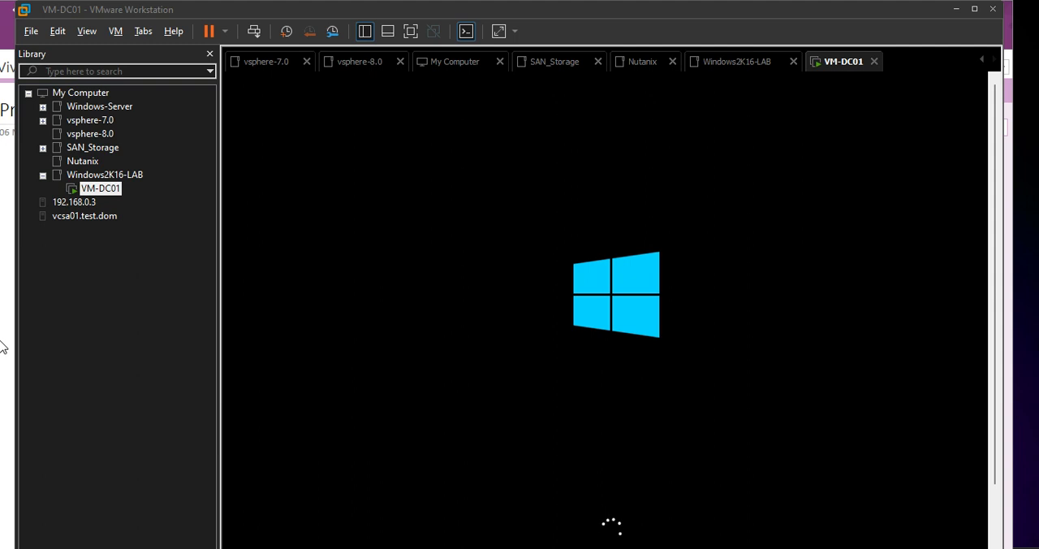
click(0, 340)
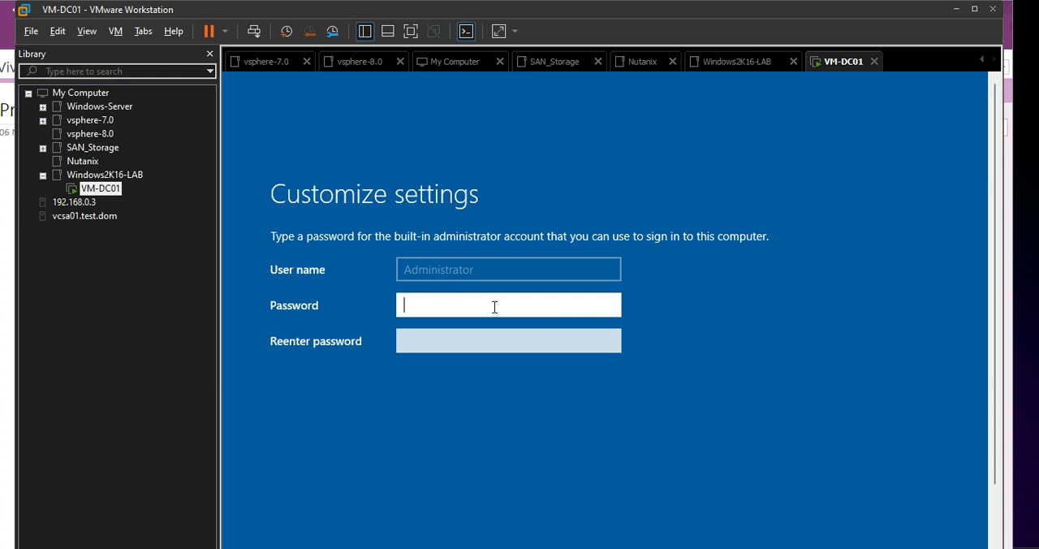
Set and confirm the password of the built-in Administrator account
text(*********)
key(Tab)
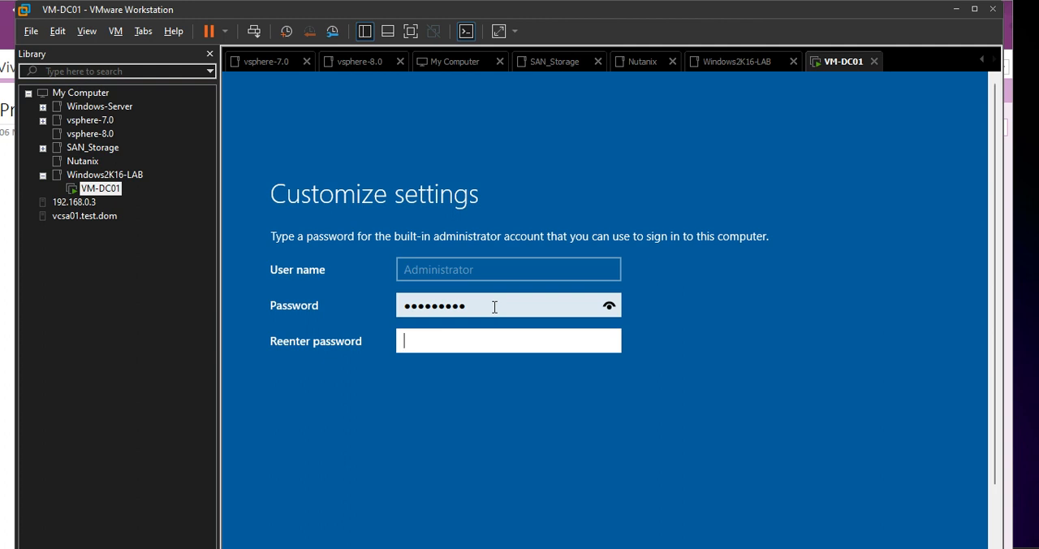
text(*********)
key(Return)
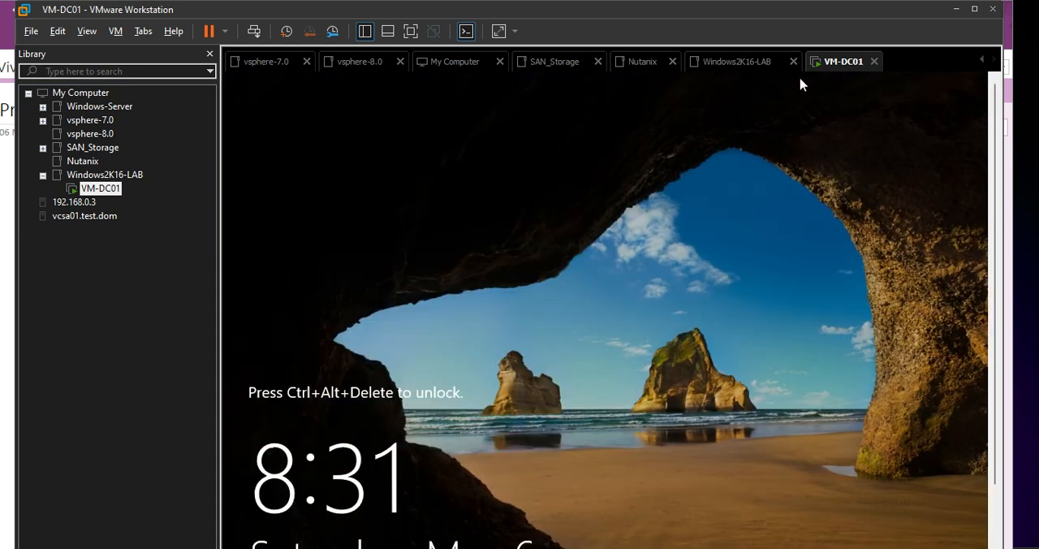
Mount the VMware Tools installer disc in VM-DC01
right_click(840, 71)
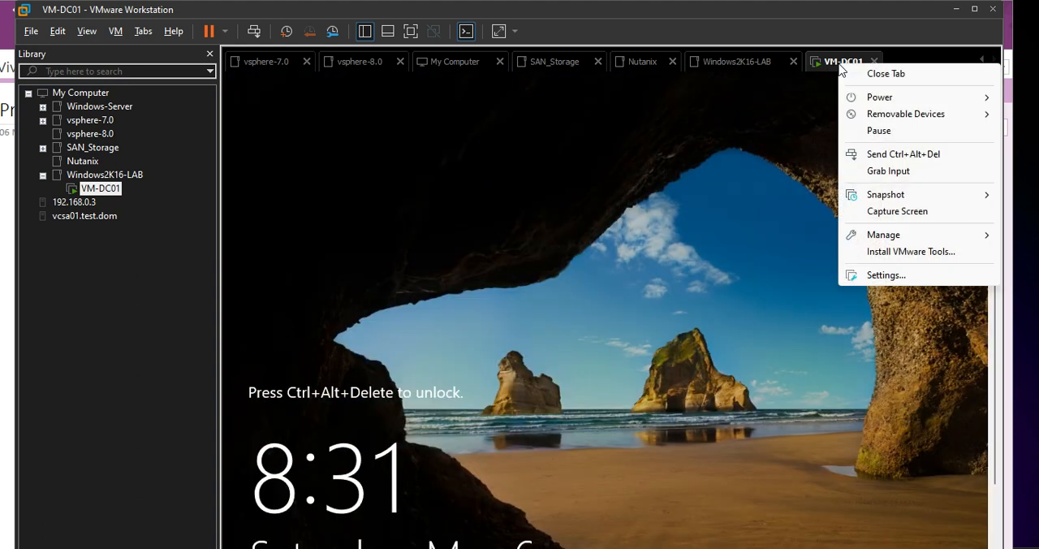
click(914, 252)
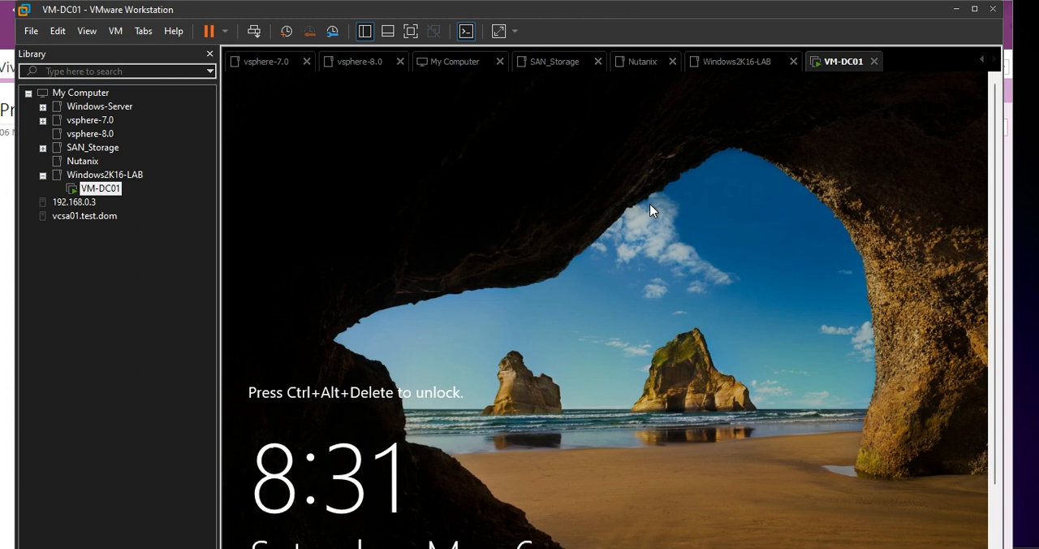
Sign in as Administrator with the account password and allow the PC to be discoverable on the network
click(649, 210)
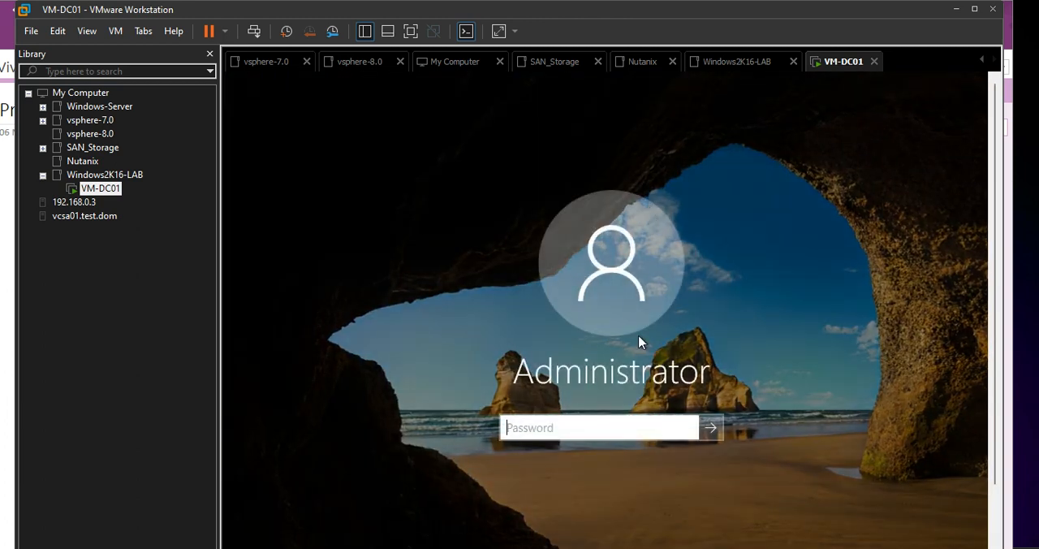
text(*********)
key(Return)
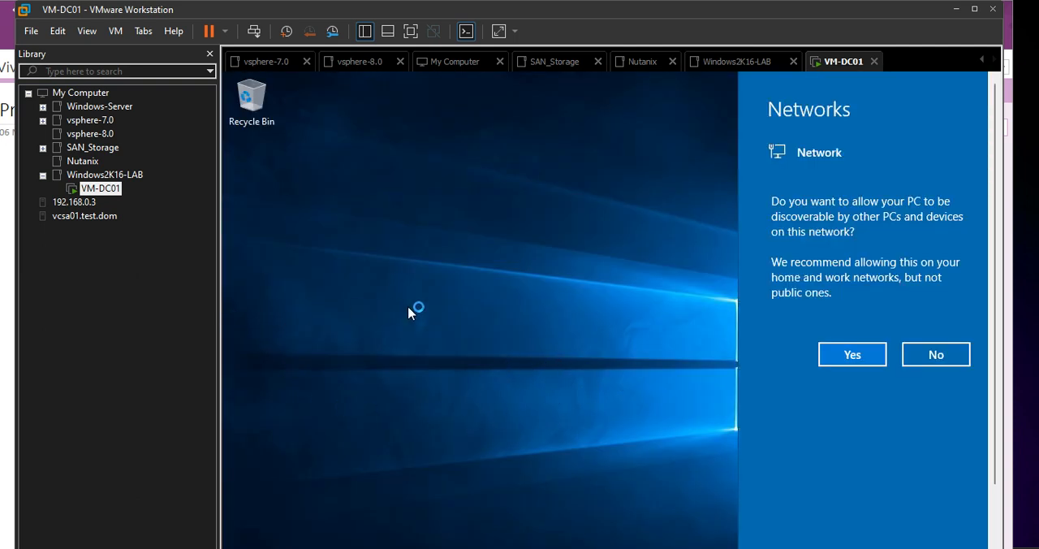
click(851, 357)
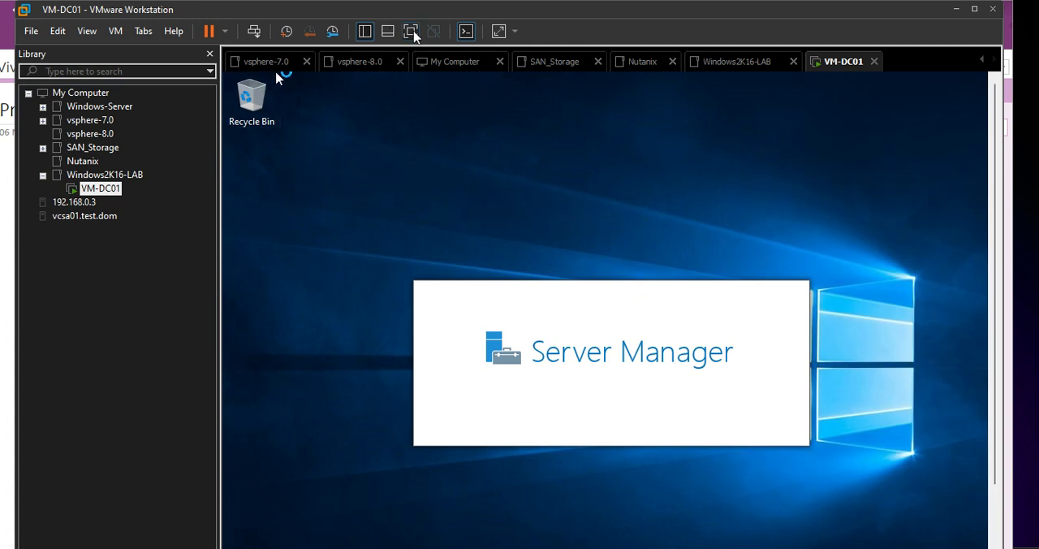
In full screen mode, open the VMware Tools DVD drive (D:) in the guest and launch setup64
click(411, 31)
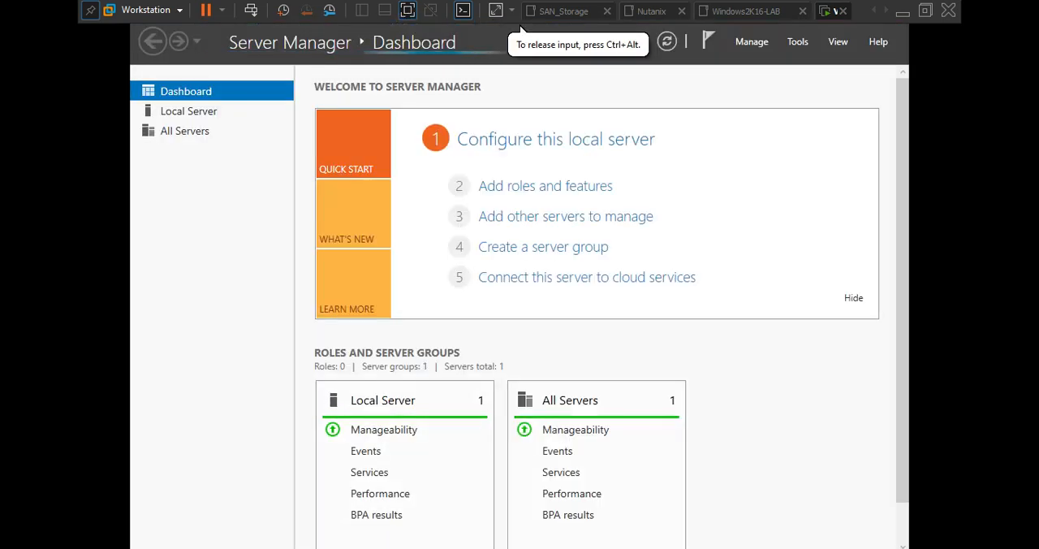
key(super+e)
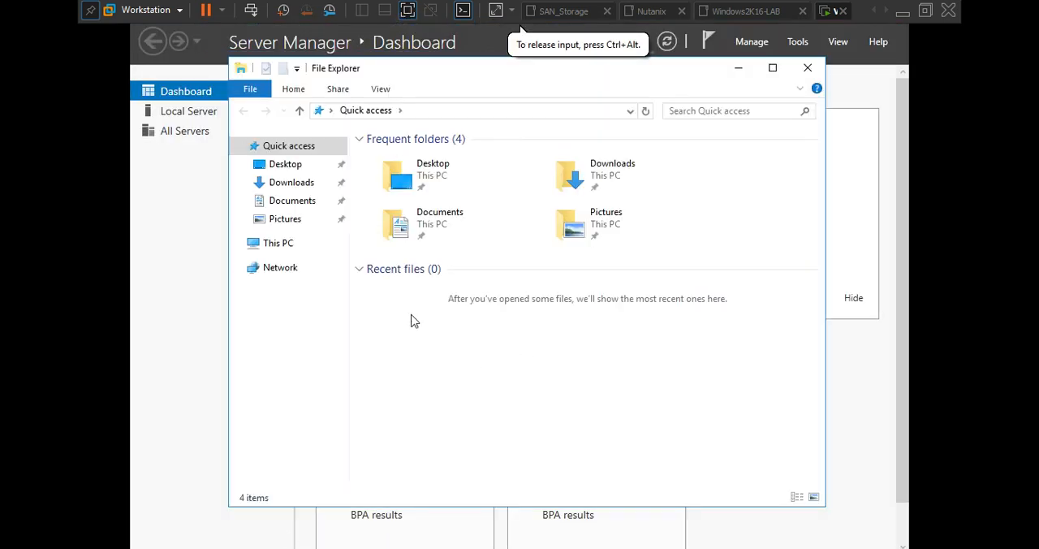
click(278, 245)
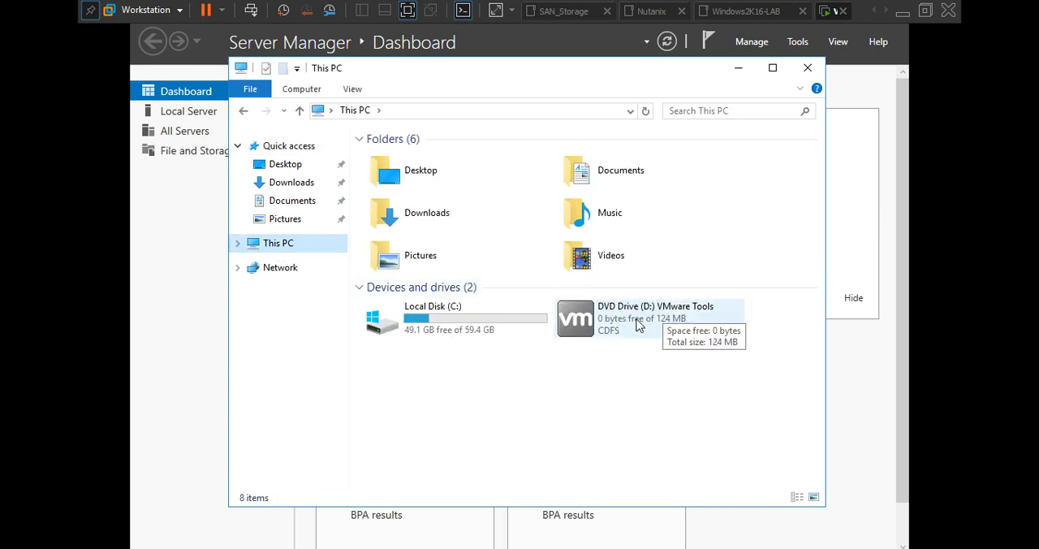
double_click(644, 323)
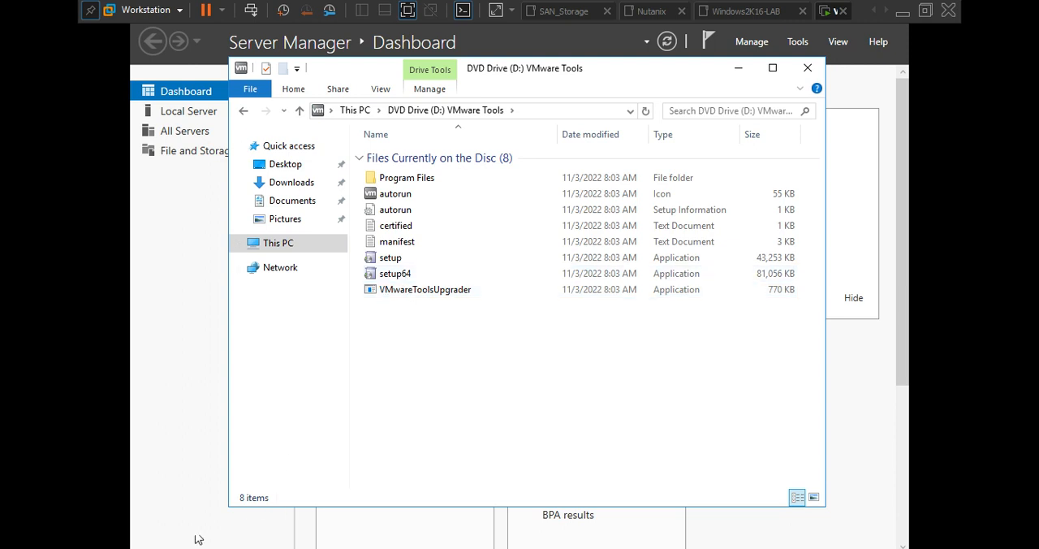
double_click(400, 276)
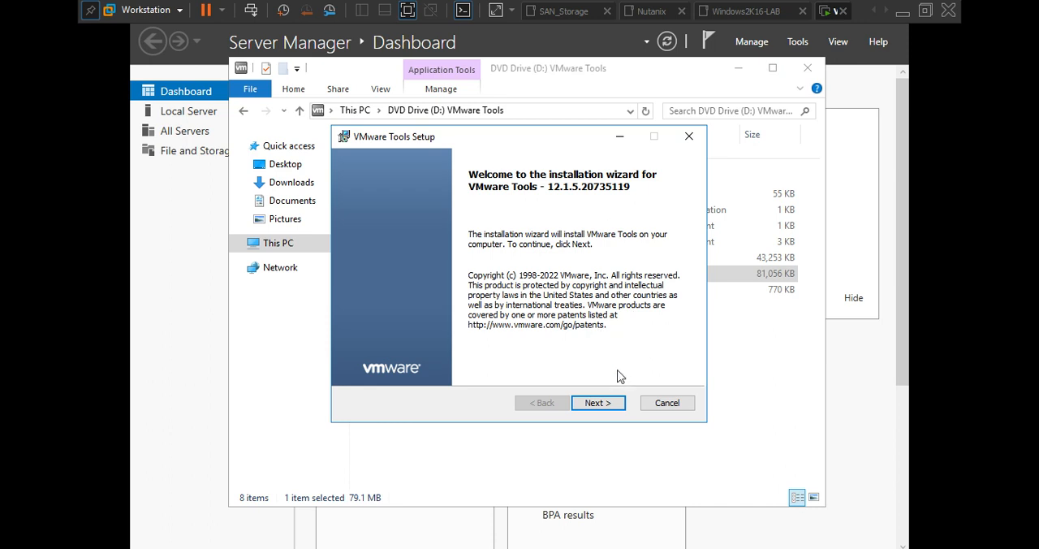
Install VMware Tools with the Typical setup type, finish the wizard and restart the guest
click(607, 406)
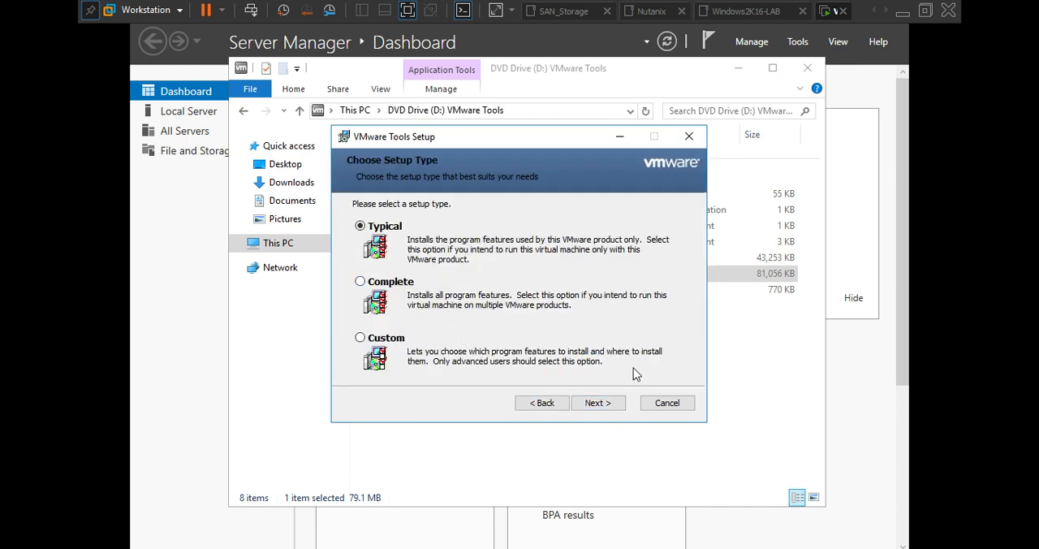
click(609, 401)
click(599, 408)
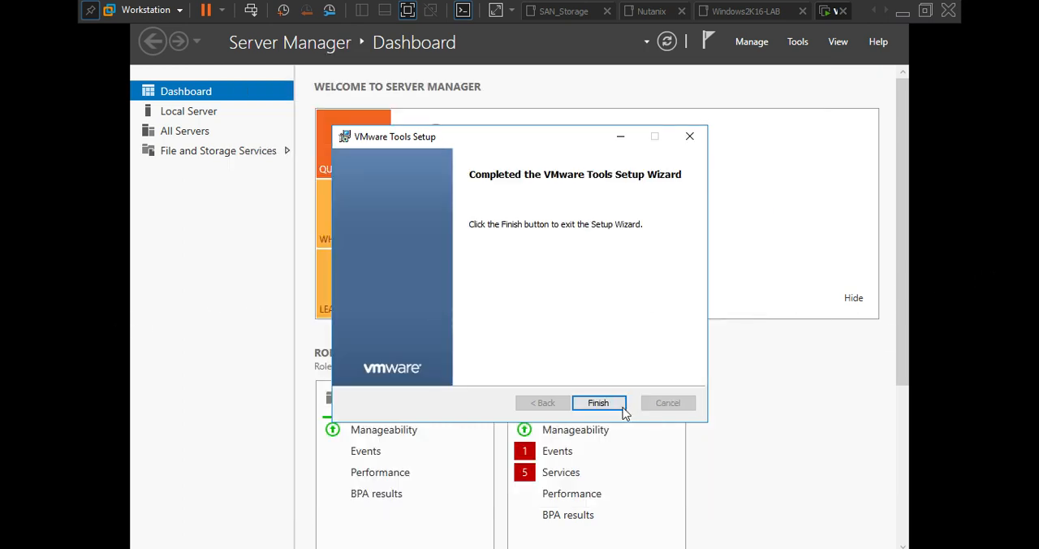
click(625, 413)
click(478, 323)
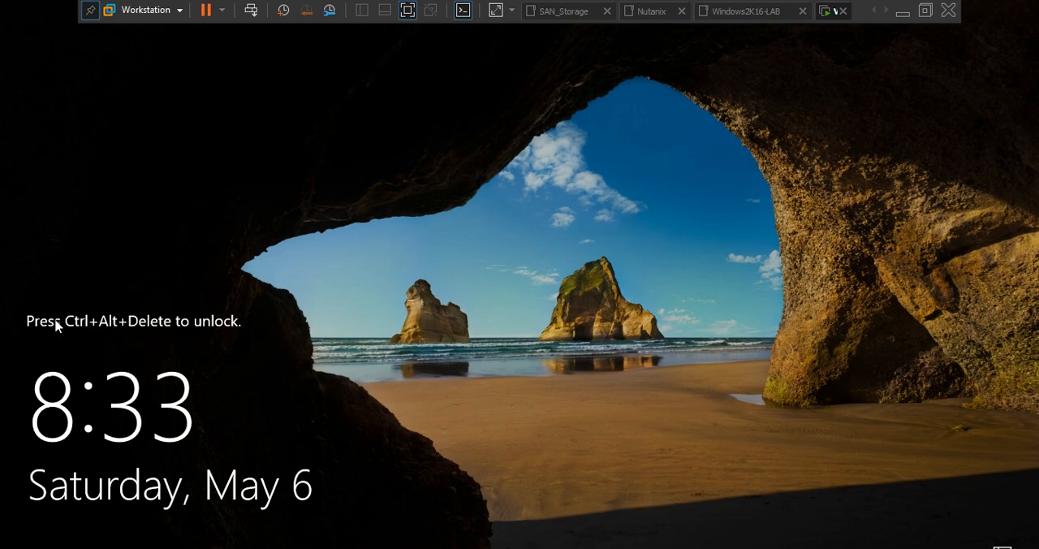
Unlock the restarted guest and sign in as Administrator with the account password
key(ctrl+alt+Insert)
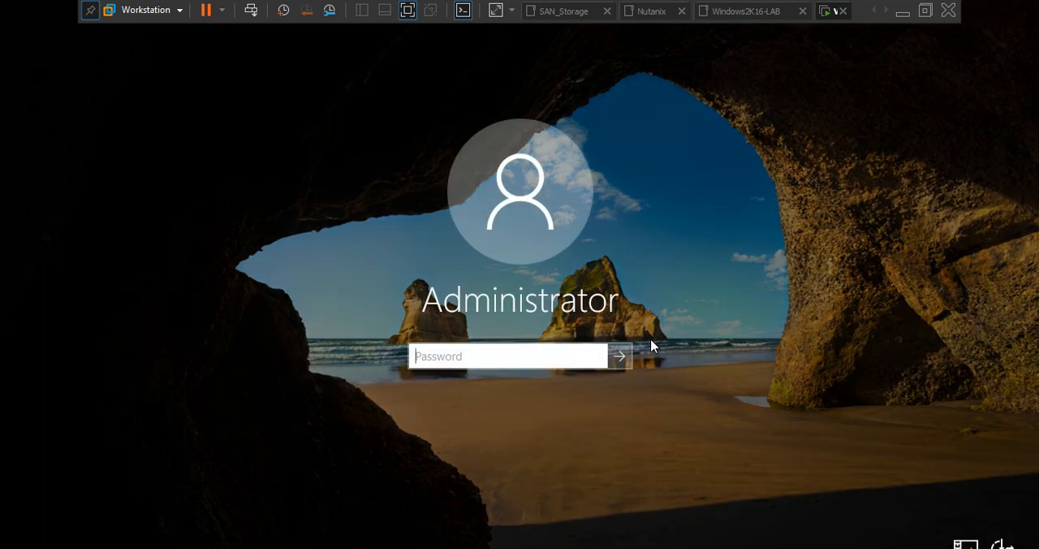
text(*********)
key(Return)
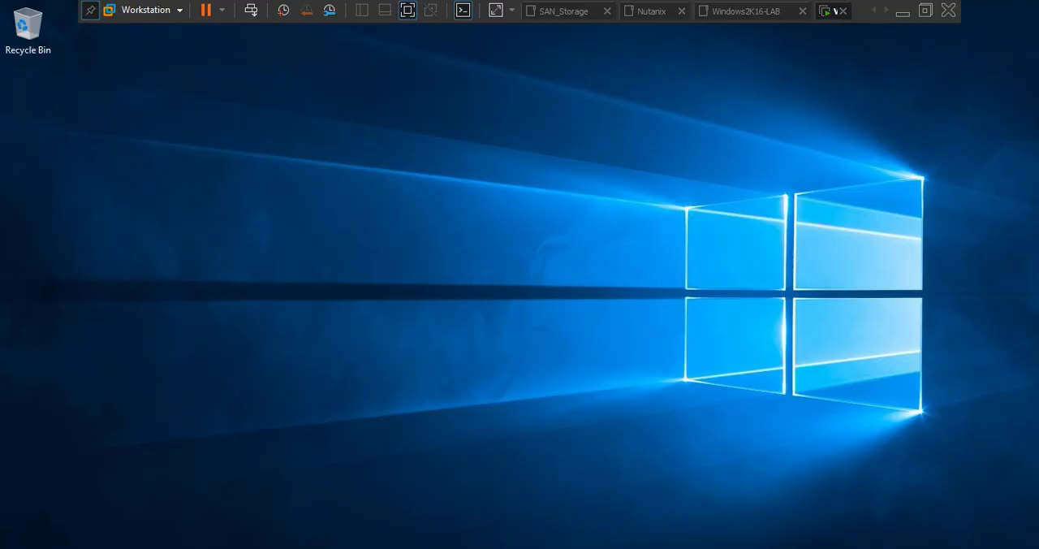
Open a command prompt in the guest and run ipconfig to check its IP configuration
key(super+r)
text(cmd)
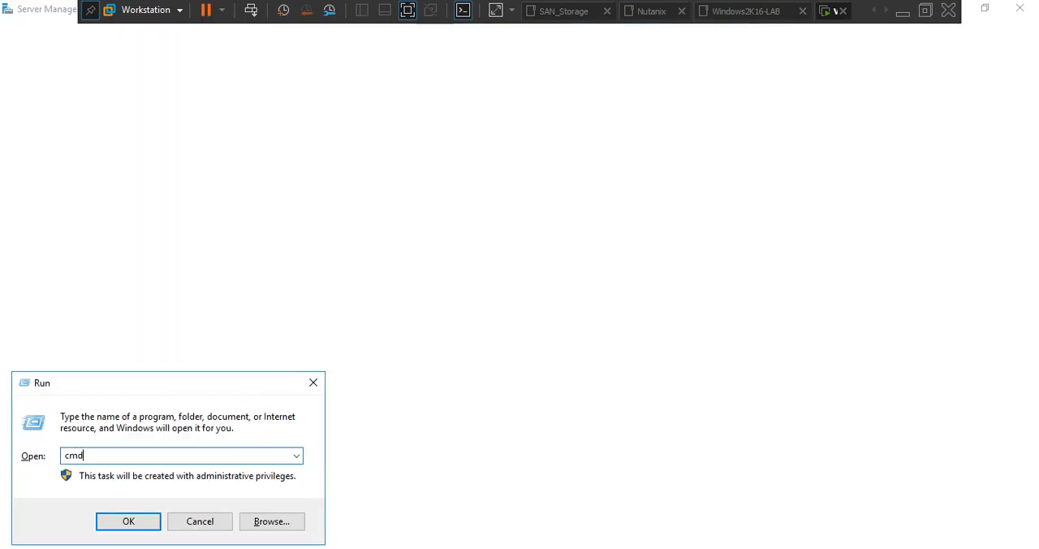
key(Return)
text(ipc)
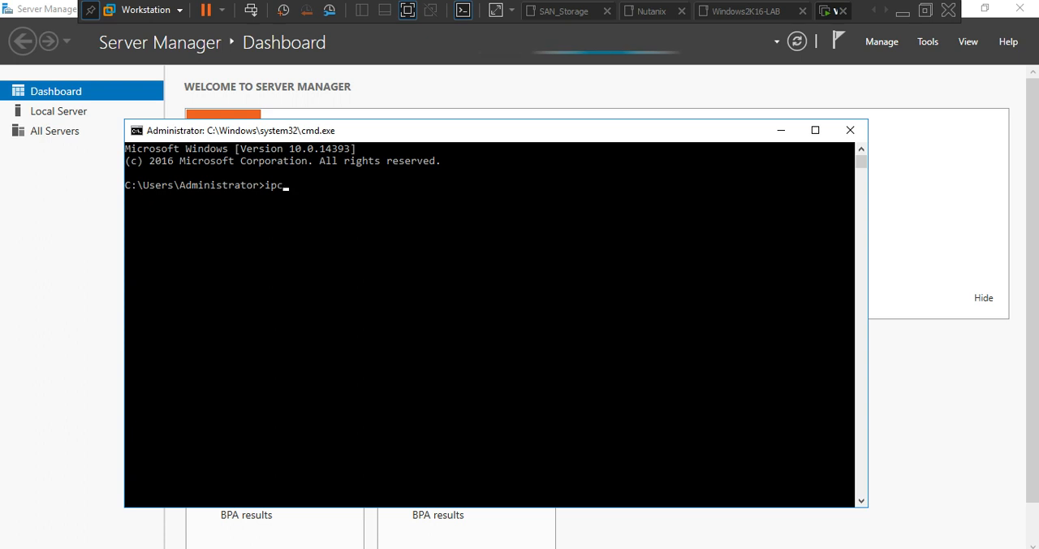
text(onfig)
key(Return)
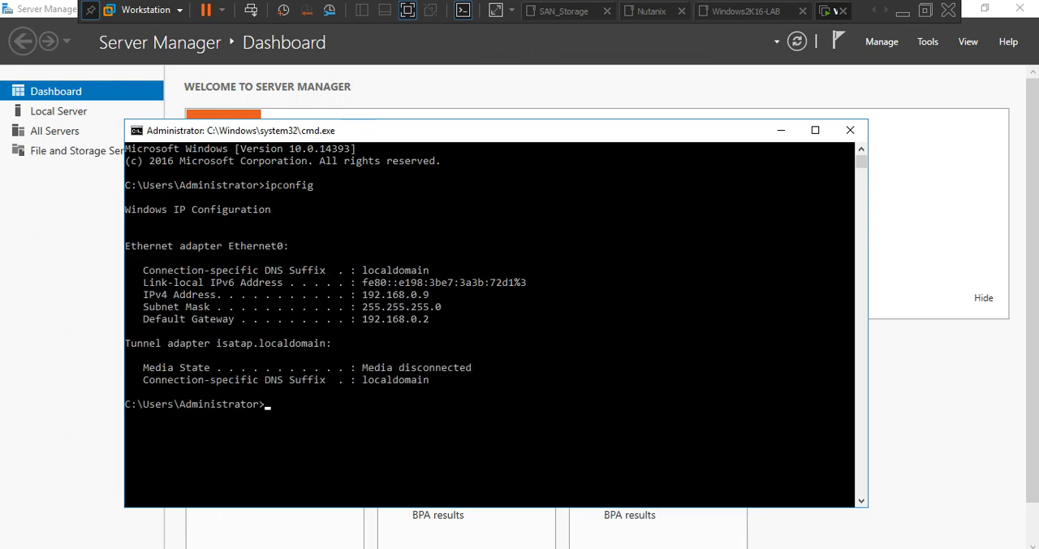
Test the guest's internet connectivity by pinging google.com
text(ping google.com)
key(Return)
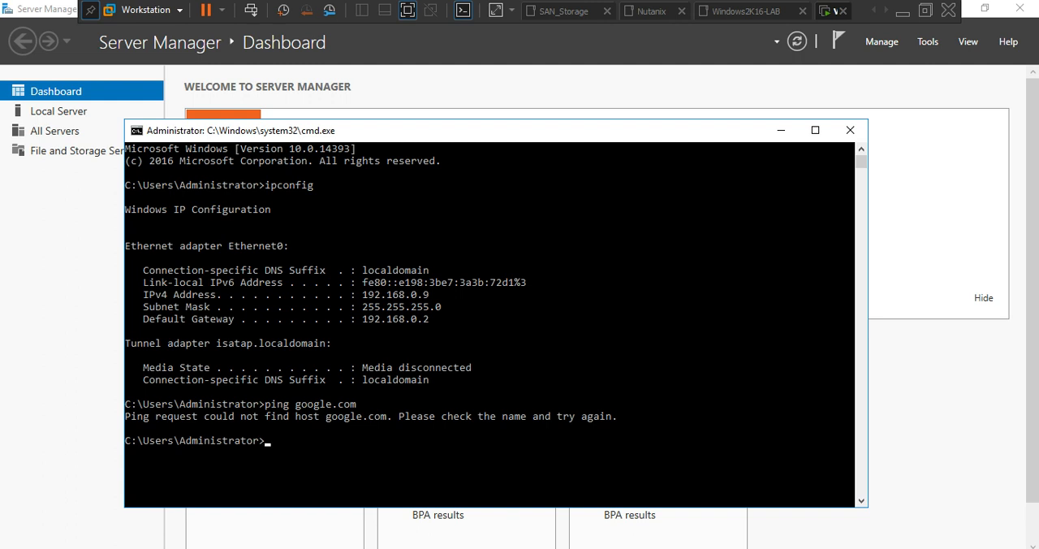
key(Up)
click(366, 296)
drag(379, 299, 430, 299)
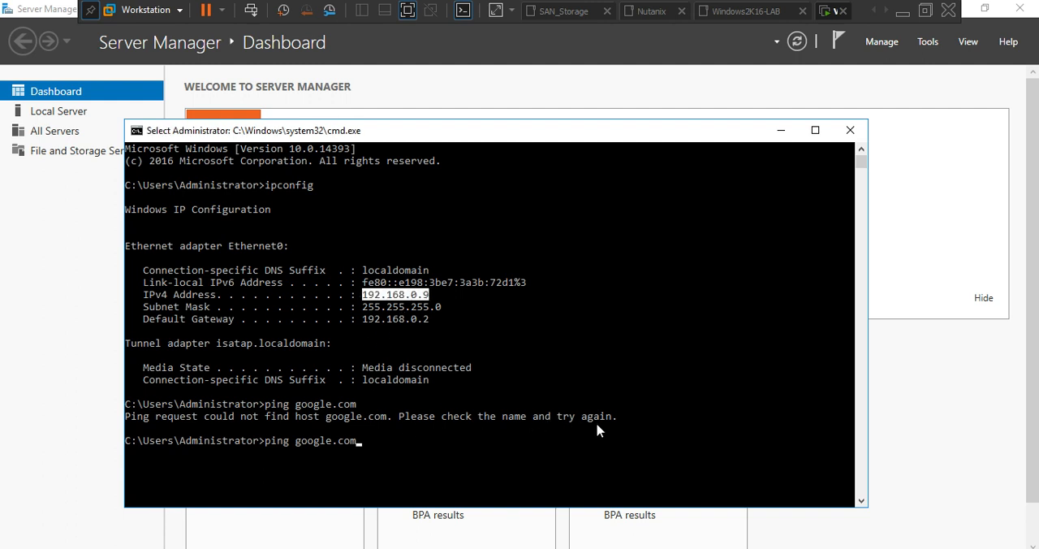
click(458, 453)
key(Escape)
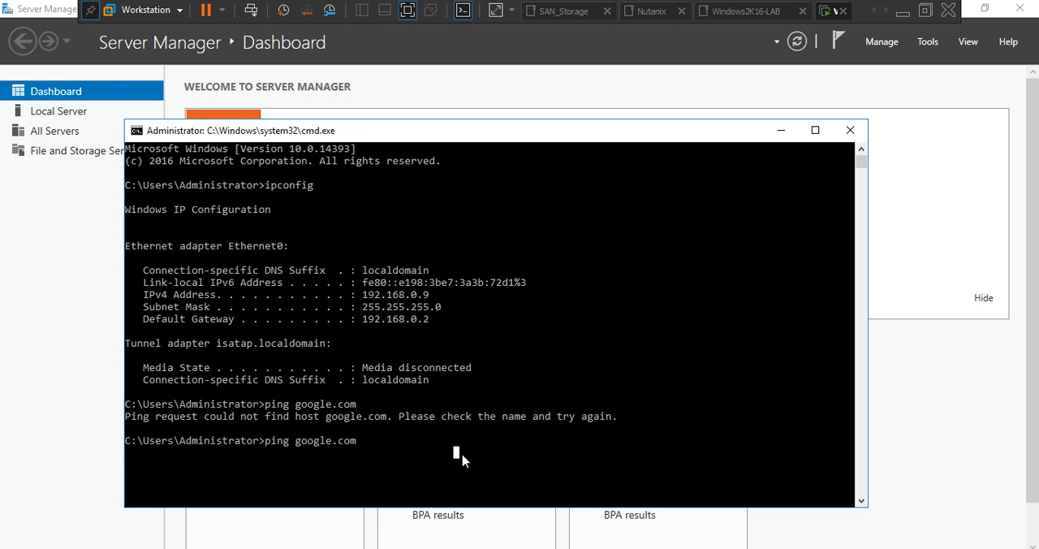
key(BackSpace)
key(BackSpace)
key(BackSpace)
key(BackSpace)
key(BackSpace)
key(BackSpace)
key(BackSpace)
key(BackSpace)
key(BackSpace)
key(BackSpace)
Leave full screen mode and return to the VMware Workstation window
click(926, 10)
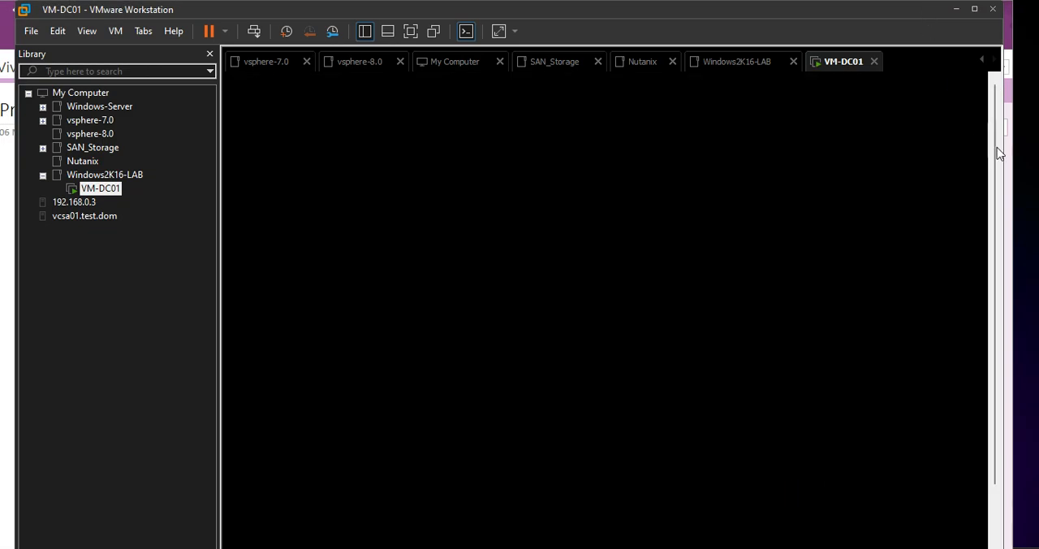